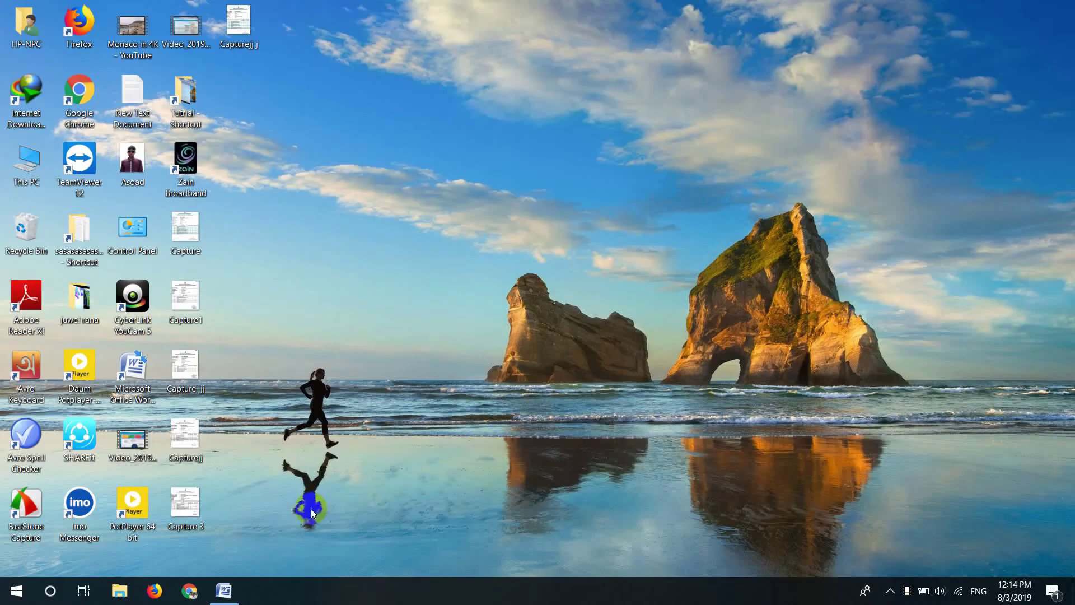
# Restore the 'picture' document window, dismiss the spelling suggestions menu, and scroll down the text.
pyautogui.click(224, 590)
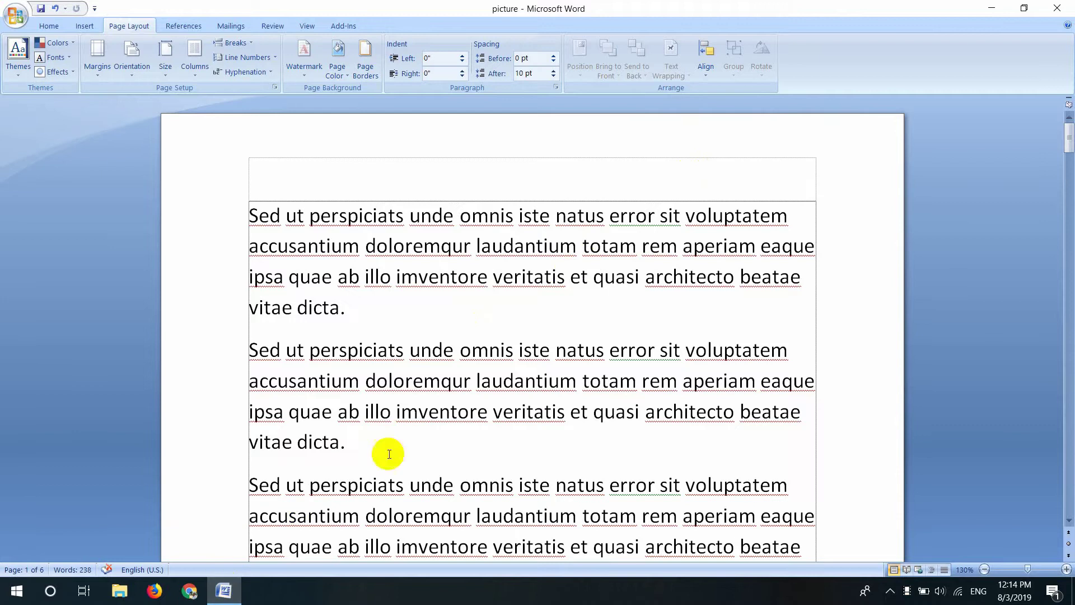
pyautogui.rightClick(450, 387)
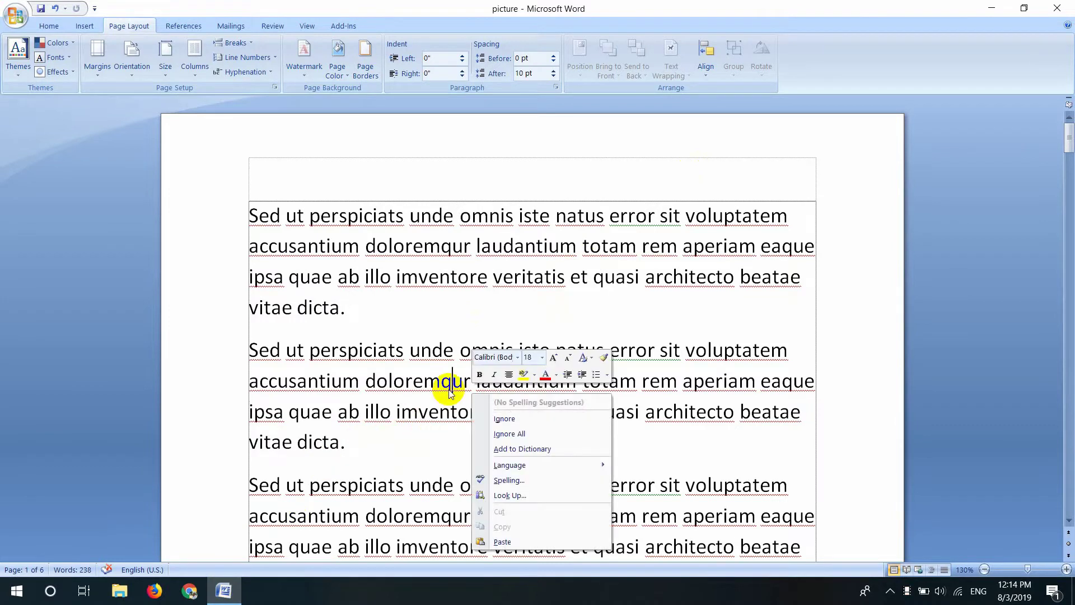
pyautogui.click(431, 430)
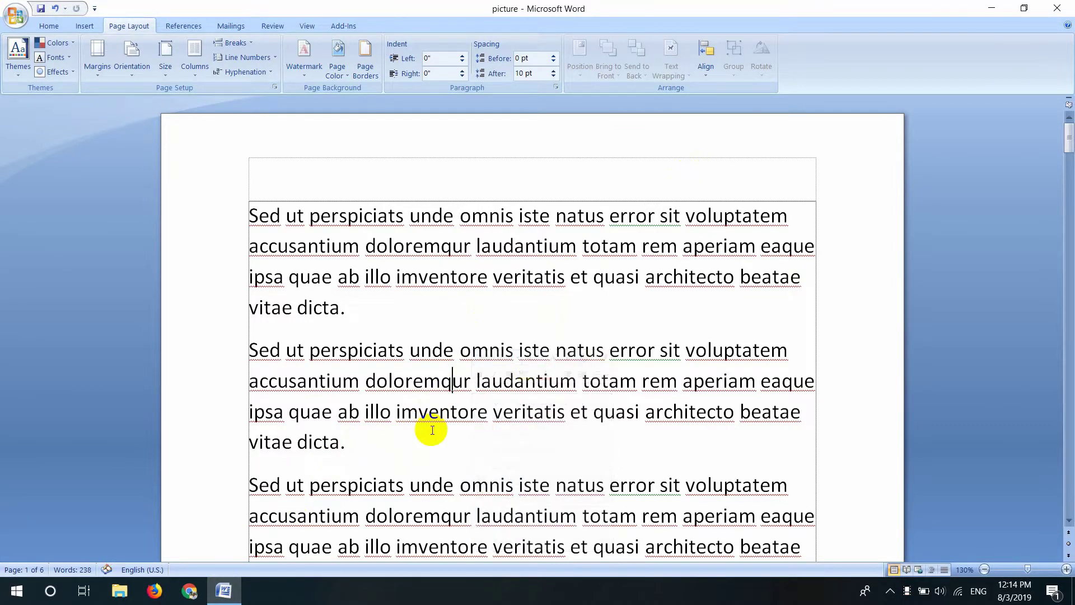
pyautogui.scroll(-2, 432, 430)
pyautogui.scroll(-1, 432, 430)
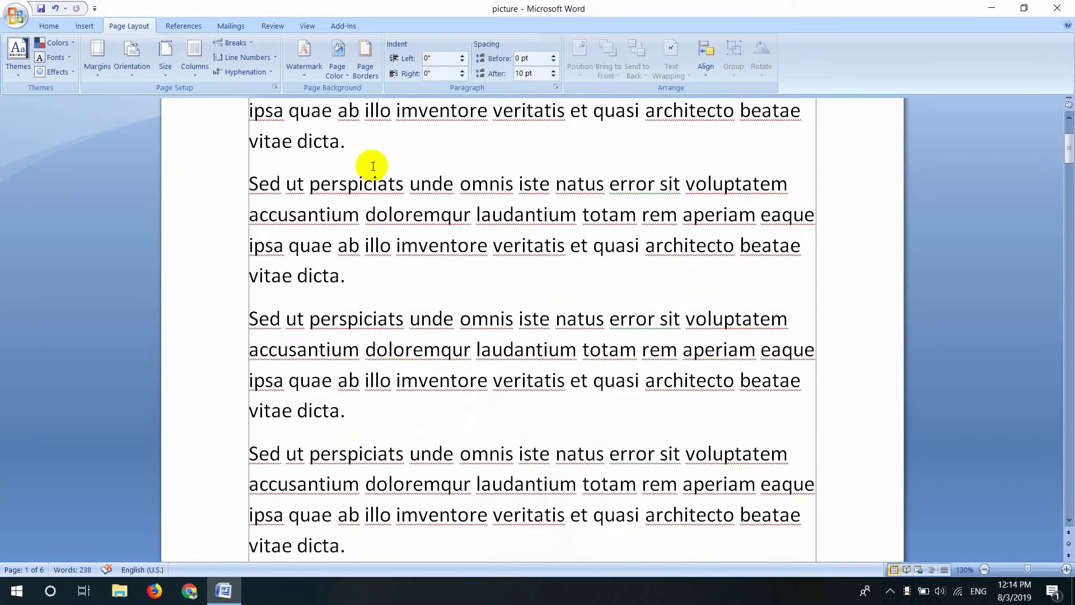
# Open Custom Watermark from the Page Layout Watermark gallery.
pyautogui.click(313, 67)
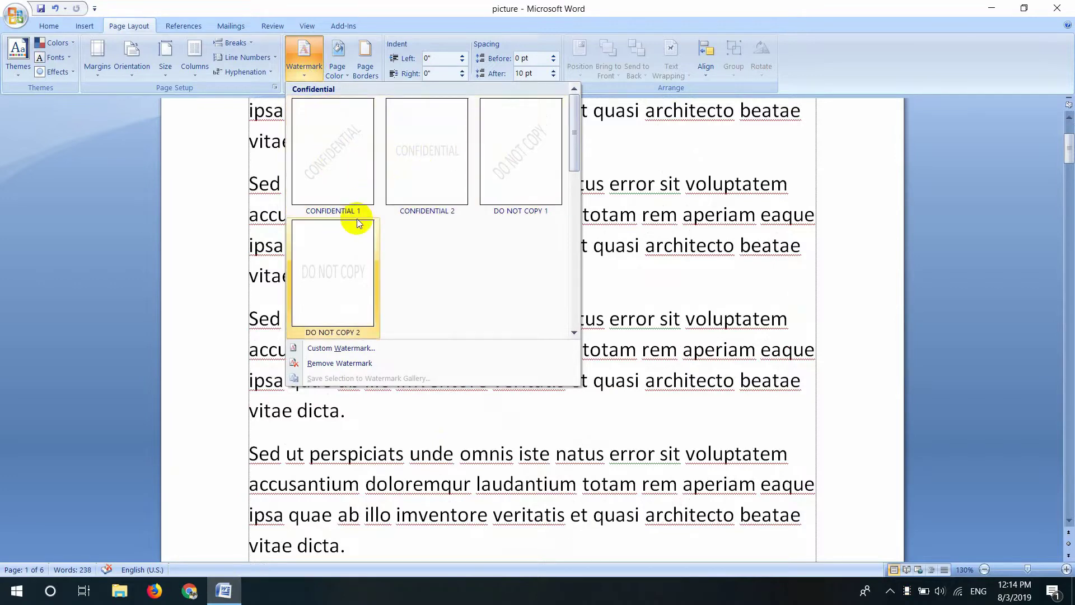
pyautogui.click(335, 349)
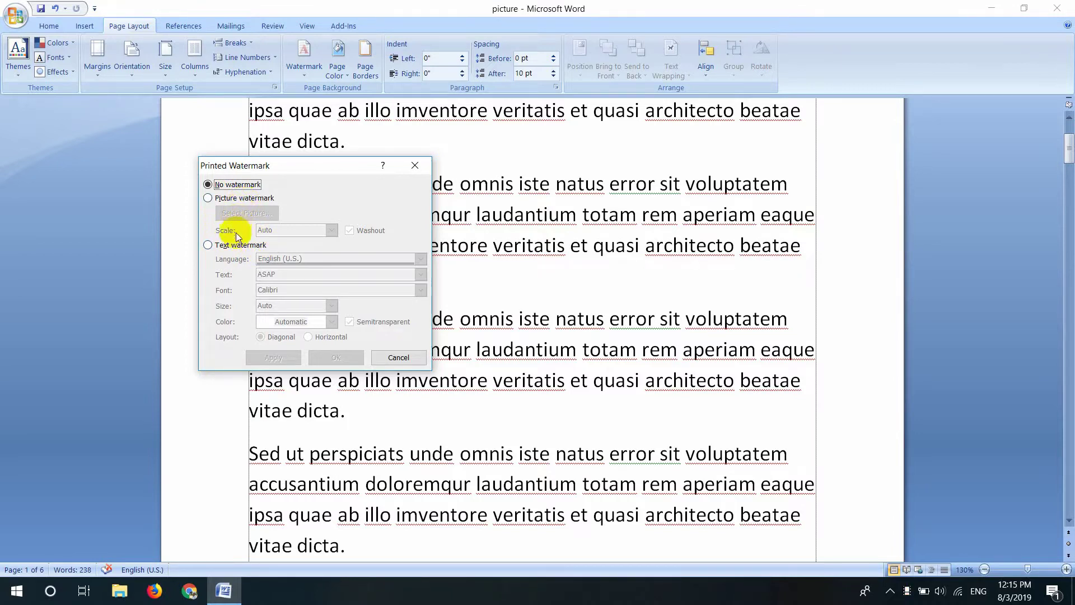
# Apply a red Times New Roman text watermark showing the person's name instead of ASAP.
pyautogui.click(209, 247)
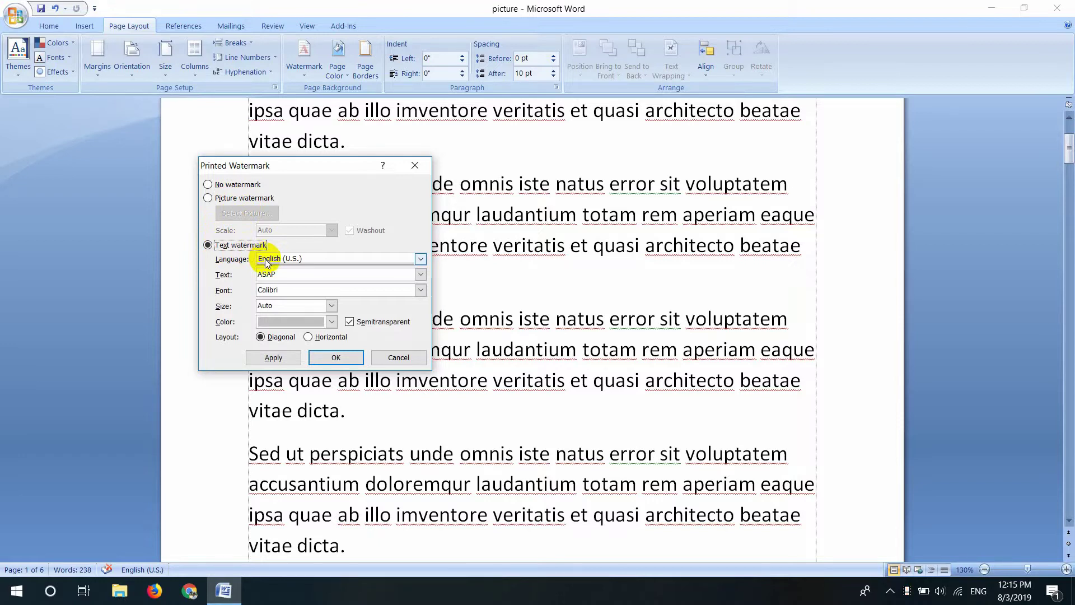
pyautogui.click(275, 274)
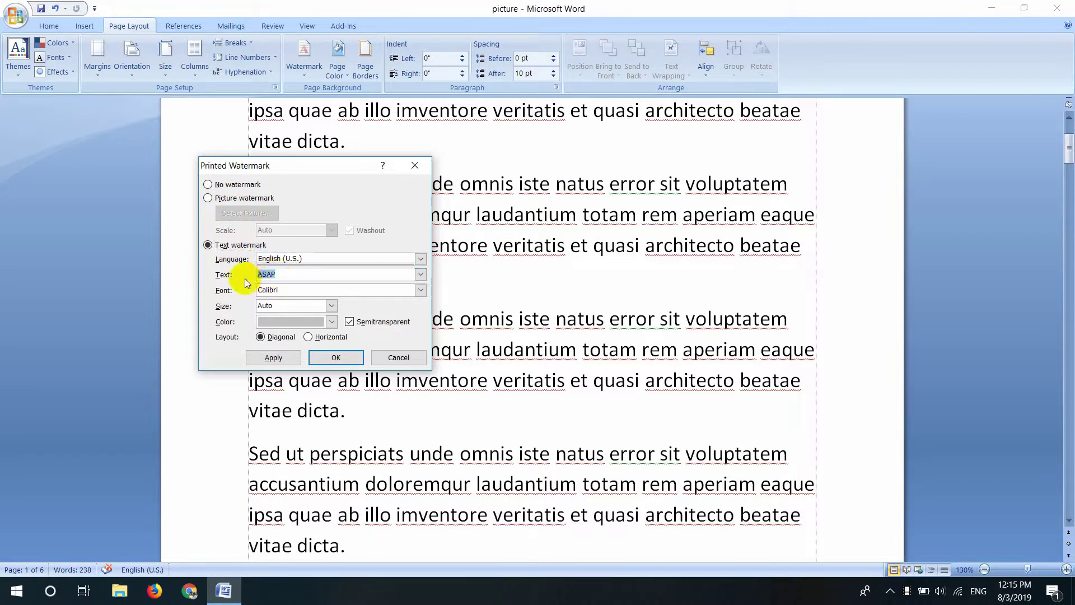
pyautogui.write('A')
pyautogui.write('soad A')
pyautogui.write('li')
pyautogui.click(420, 290)
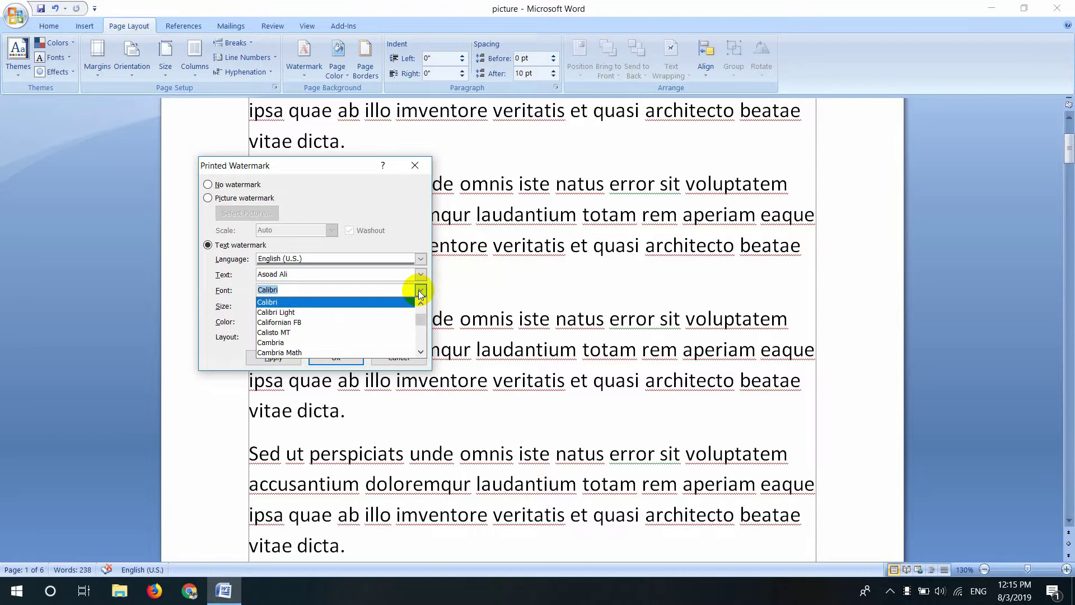
pyautogui.write('t')
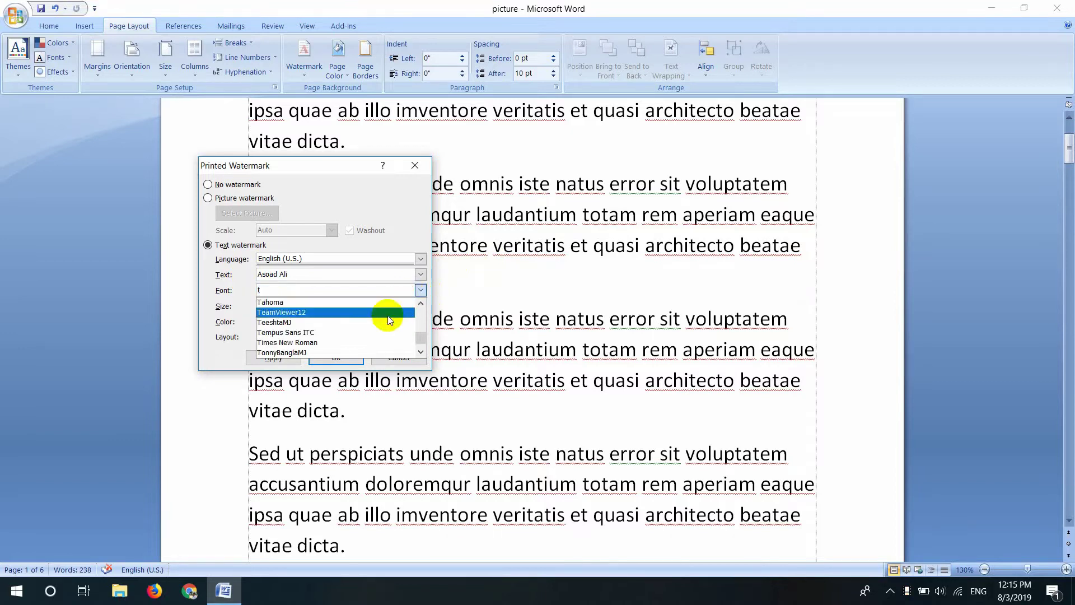
pyautogui.click(377, 342)
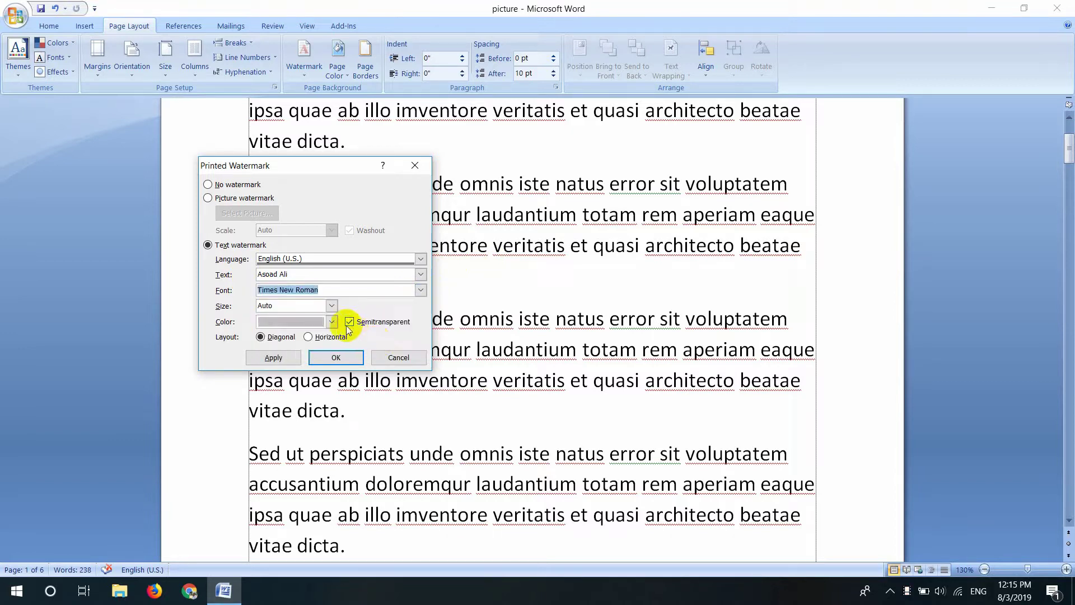
pyautogui.click(331, 321)
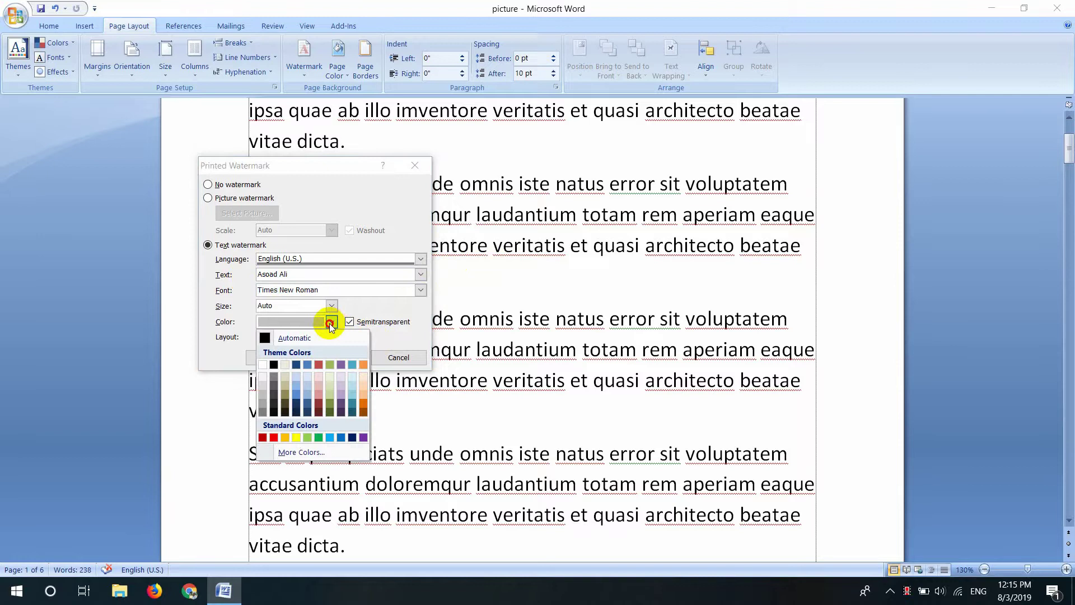
pyautogui.click(274, 439)
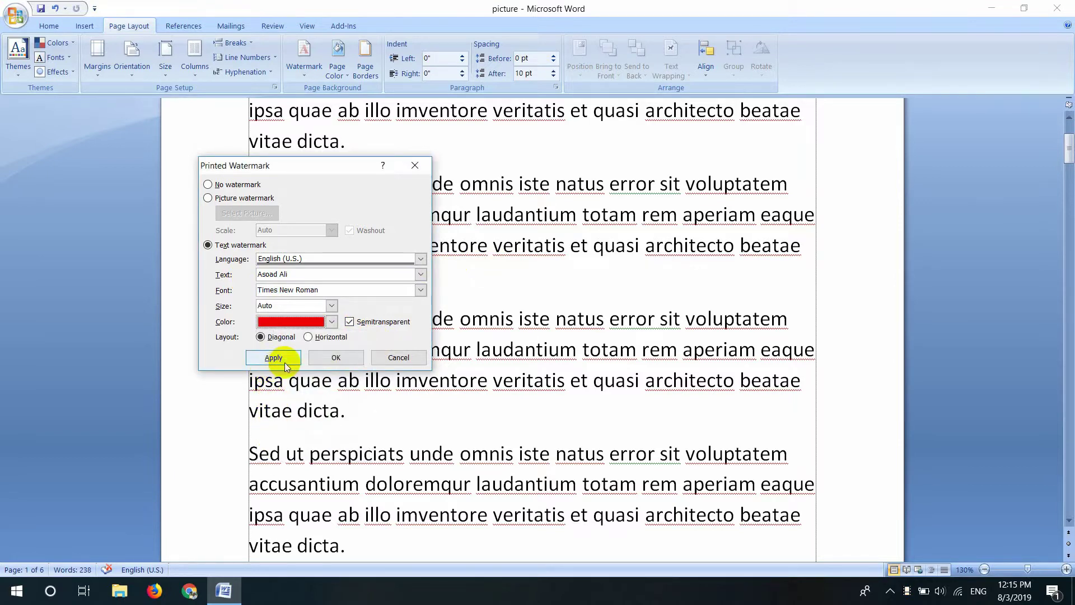
pyautogui.click(285, 358)
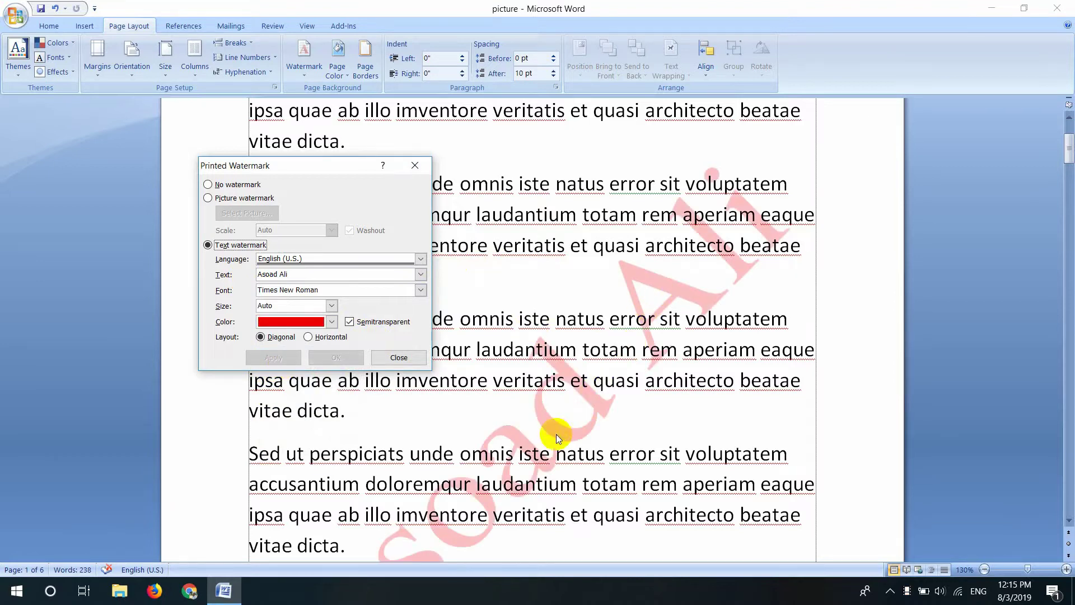
# Try the watermark solid rather than semitransparent, then in a horizontal layout.
pyautogui.click(364, 321)
pyautogui.click(277, 358)
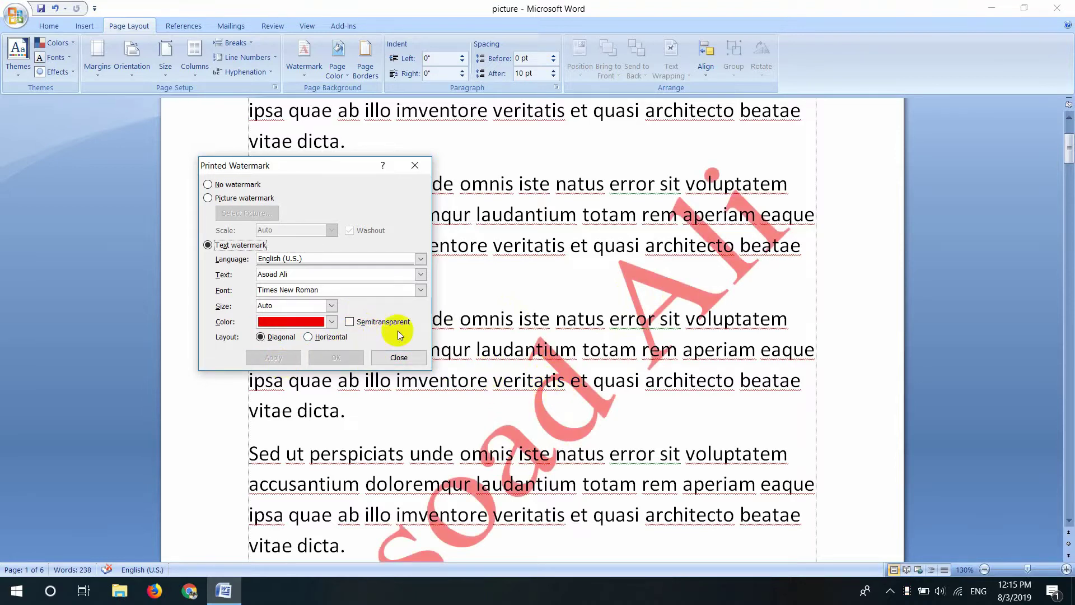
pyautogui.click(309, 337)
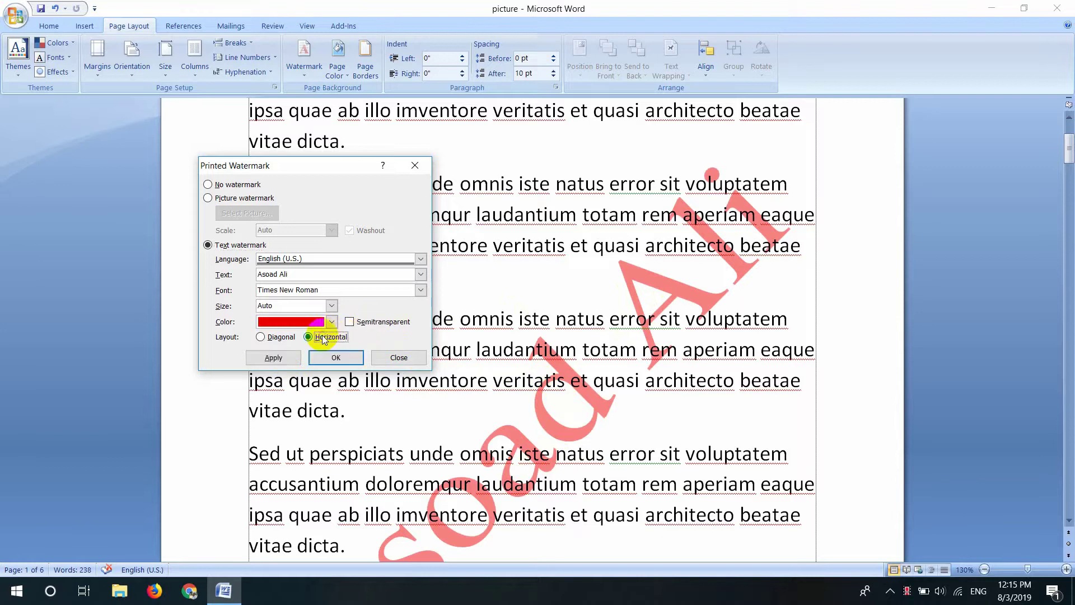
pyautogui.click(280, 359)
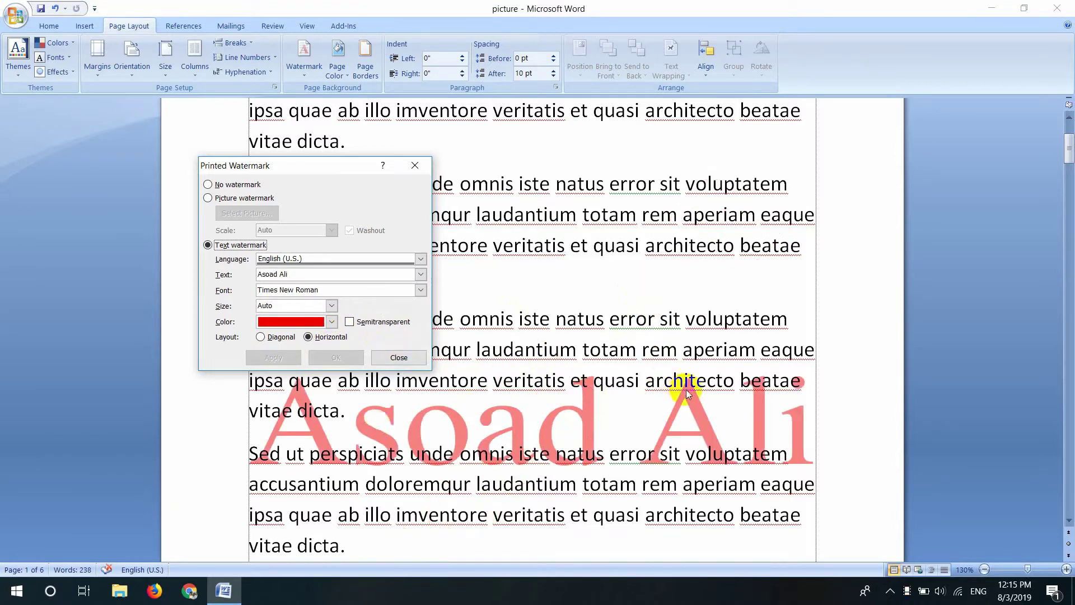
# Restore the semitransparent, diagonal red watermark and close the dialog.
pyautogui.click(350, 321)
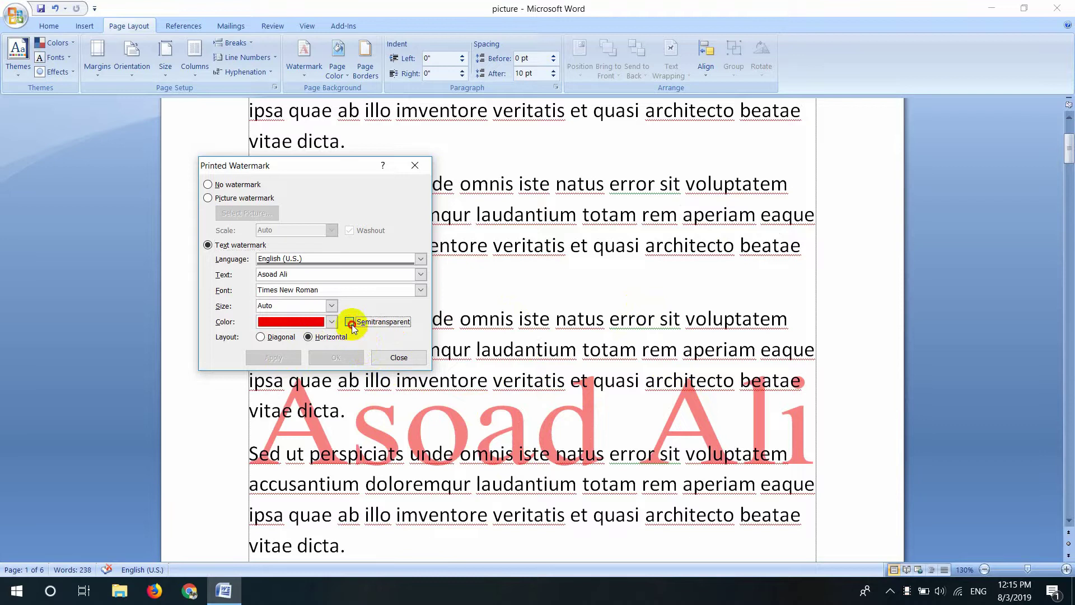
pyautogui.click(283, 359)
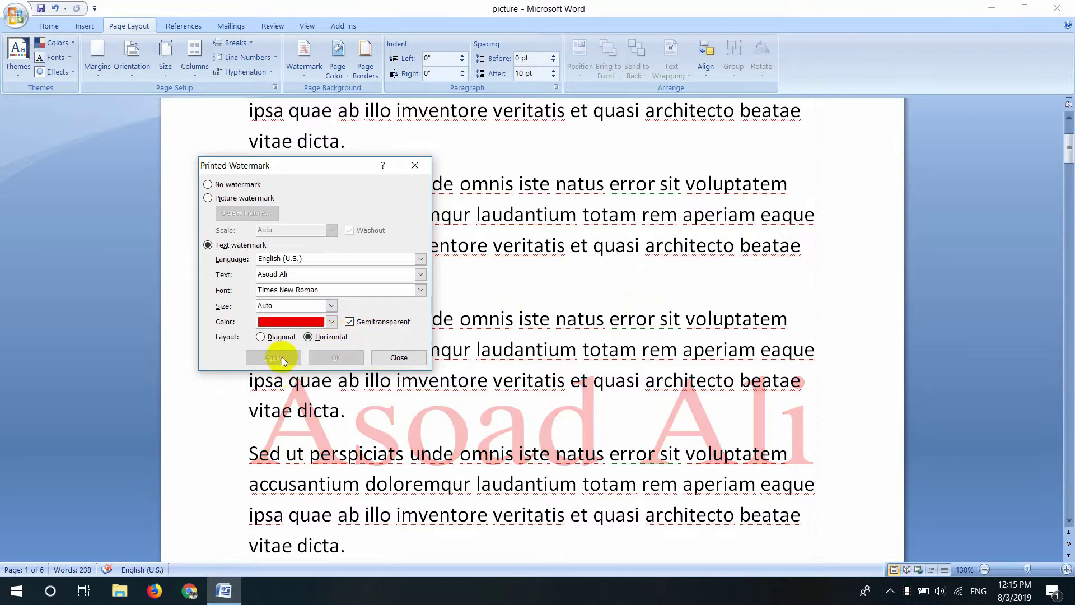
pyautogui.click(275, 337)
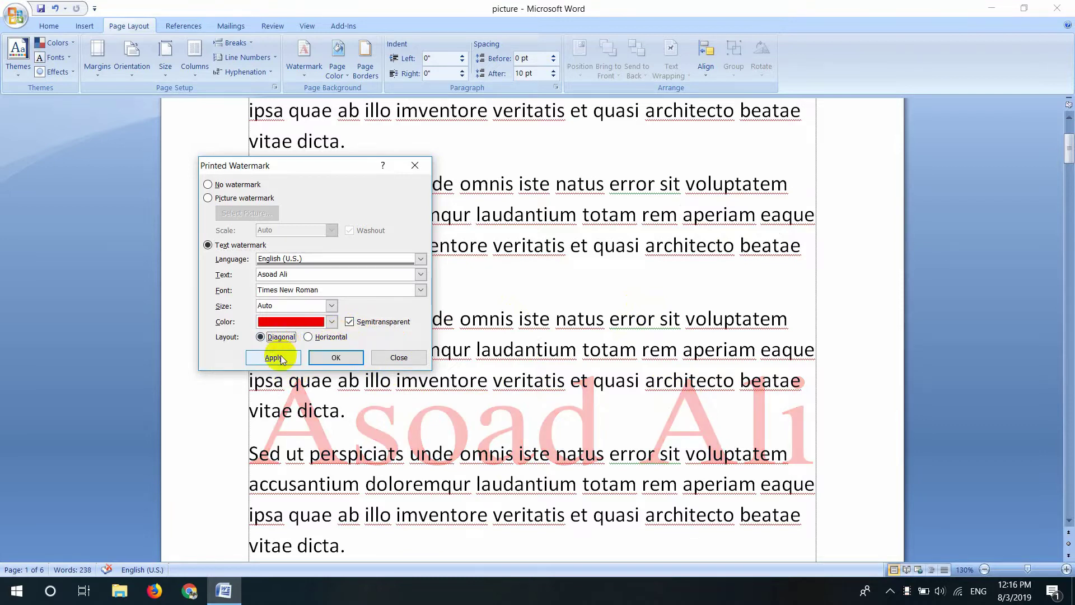
pyautogui.click(281, 358)
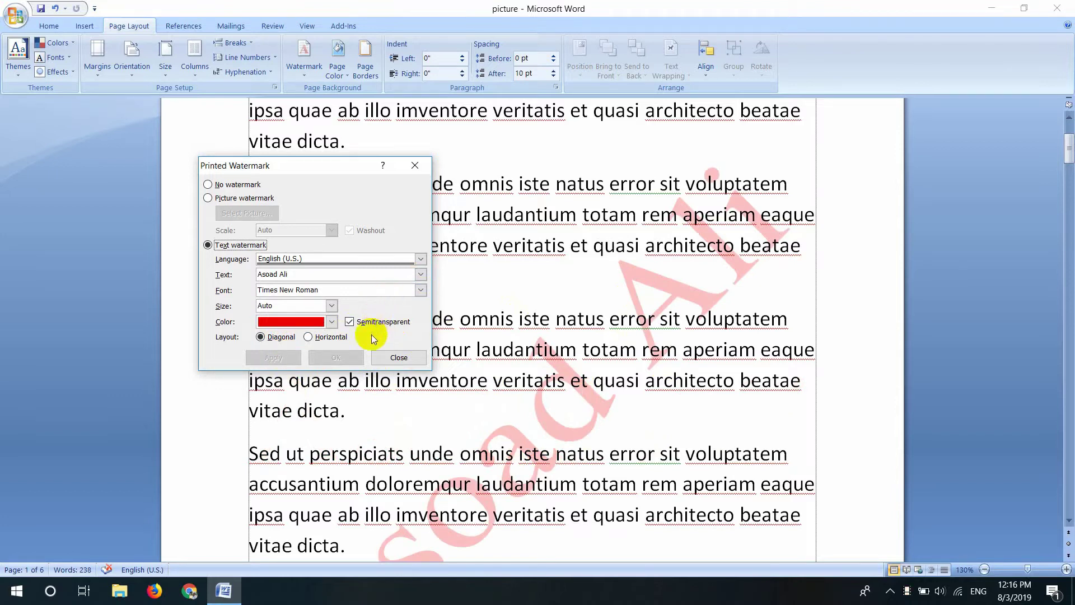
pyautogui.click(399, 357)
# Review the red watermark across the pages, then reopen Custom Watermark and select No watermark.
pyautogui.scroll(-2, 550, 401)
pyautogui.scroll(-10, 550, 398)
pyautogui.scroll(-10, 550, 394)
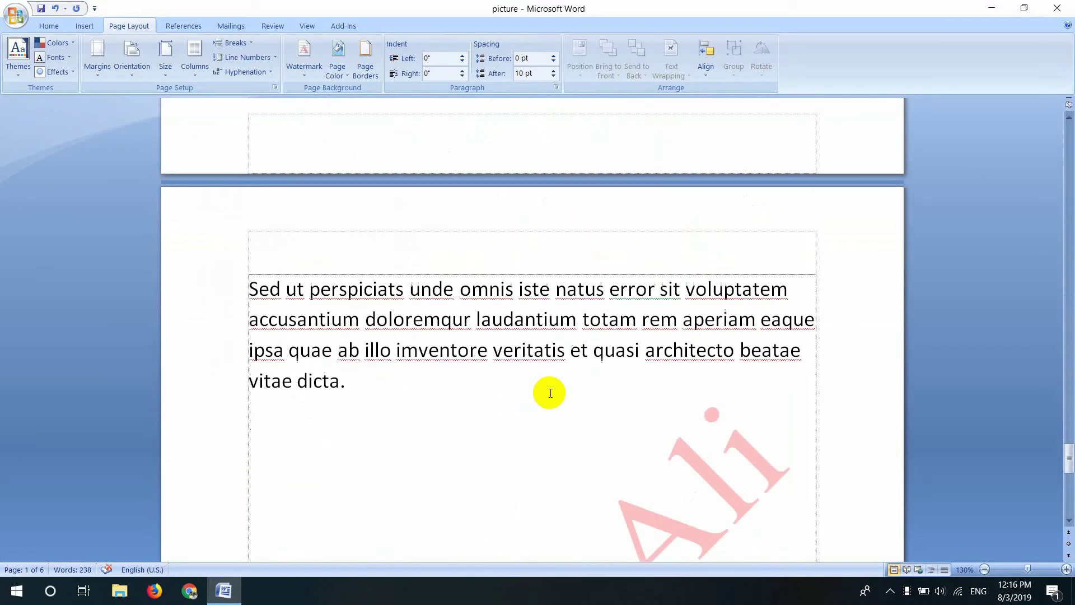
pyautogui.scroll(-5, 551, 393)
pyautogui.scroll(5, 551, 393)
pyautogui.scroll(6, 551, 393)
pyautogui.scroll(7, 551, 393)
pyautogui.scroll(7, 550, 393)
pyautogui.scroll(-3, 550, 393)
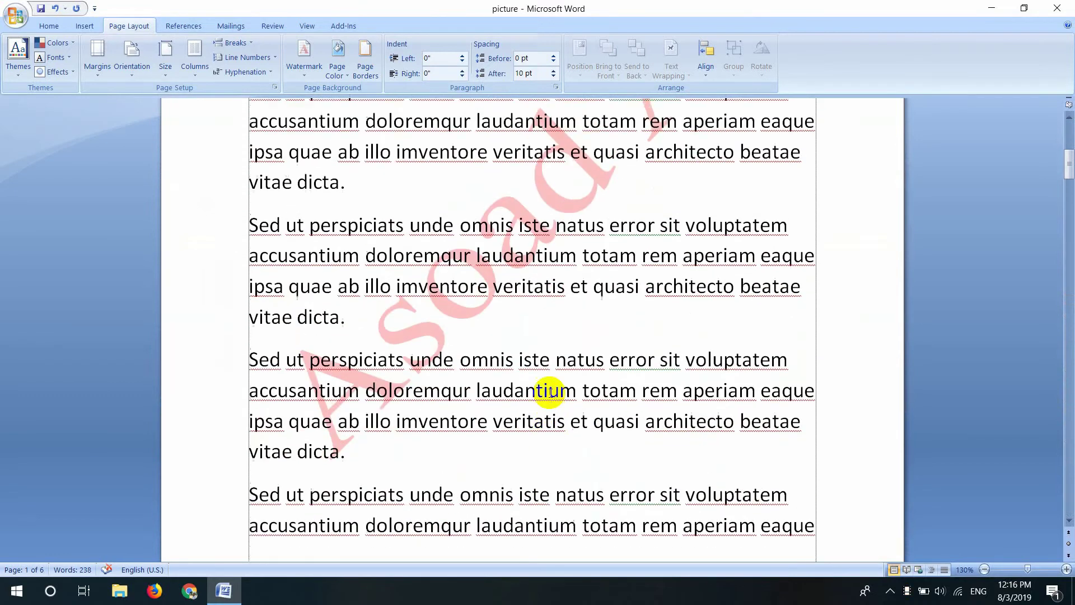
pyautogui.scroll(2, 551, 393)
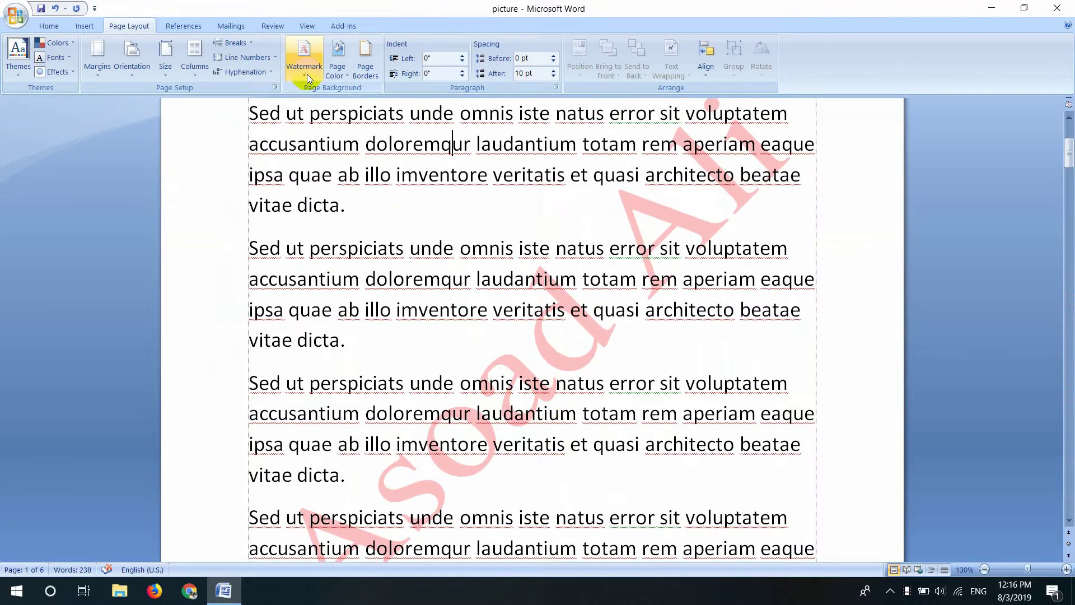
pyautogui.click(304, 52)
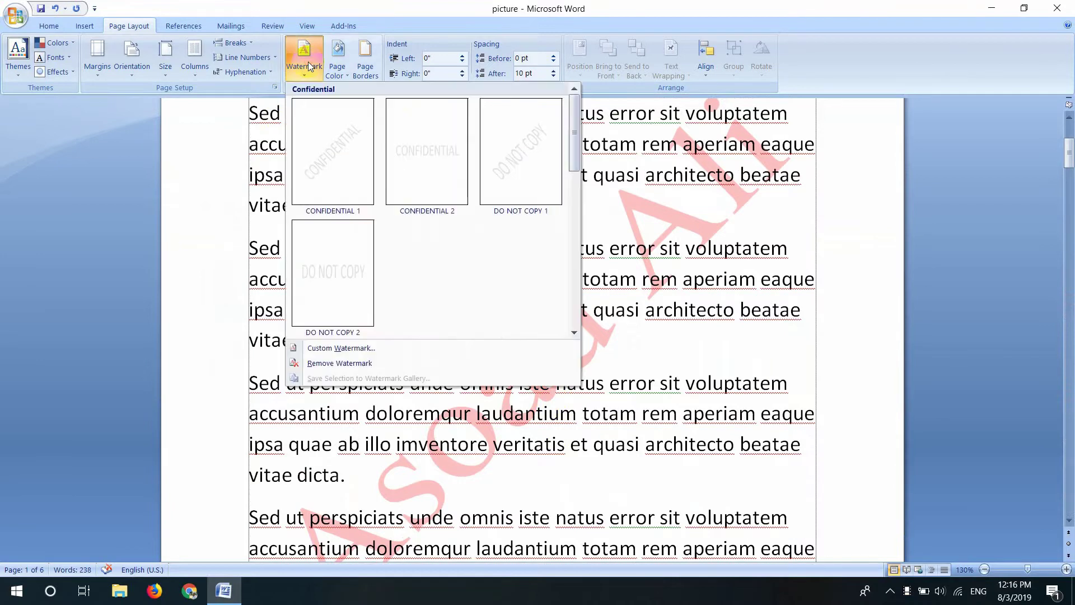
pyautogui.click(347, 353)
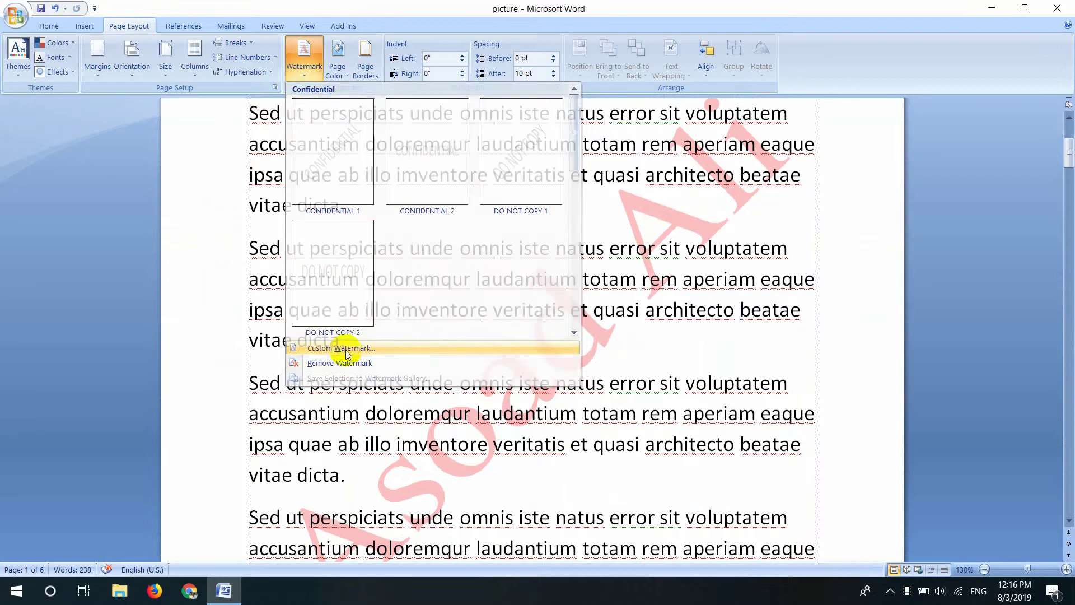
pyautogui.click(241, 185)
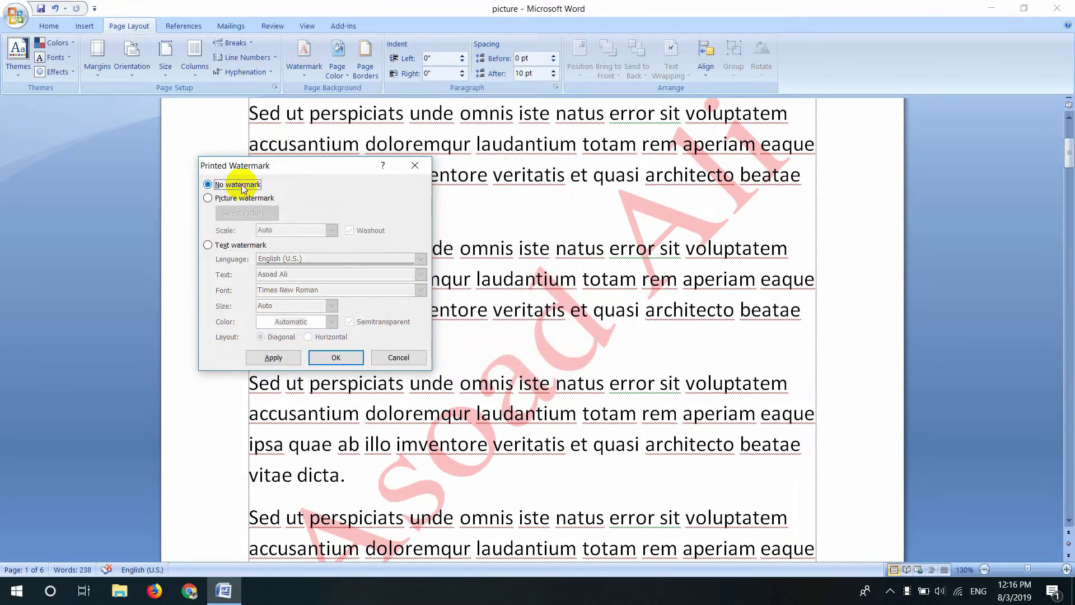
# Apply TQewBVK.jpg as a picture watermark with Washout turned off.
pyautogui.click(259, 200)
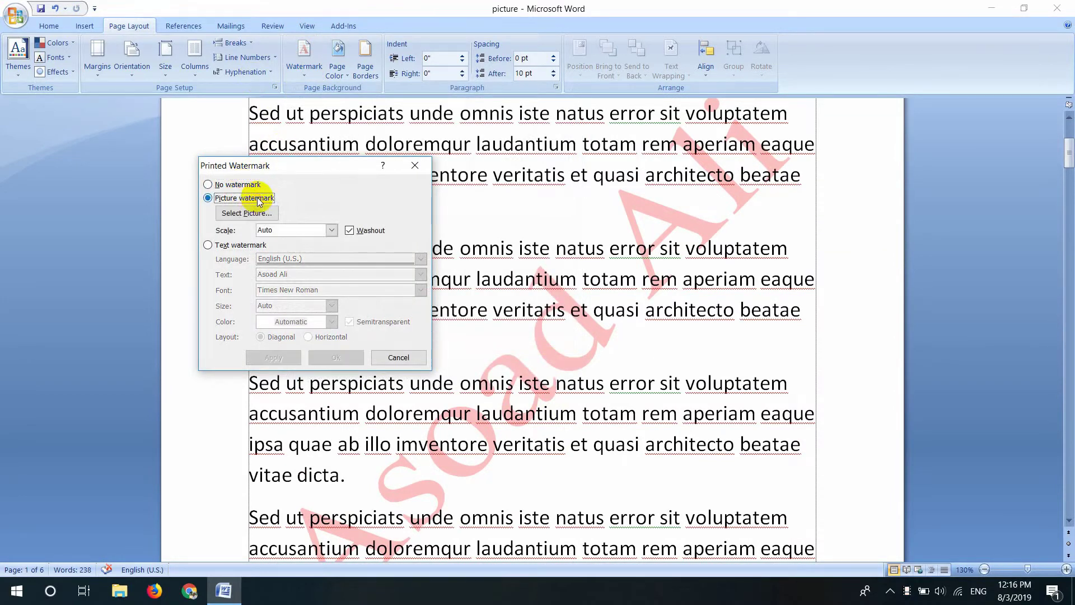
pyautogui.click(262, 218)
pyautogui.doubleClick(361, 353)
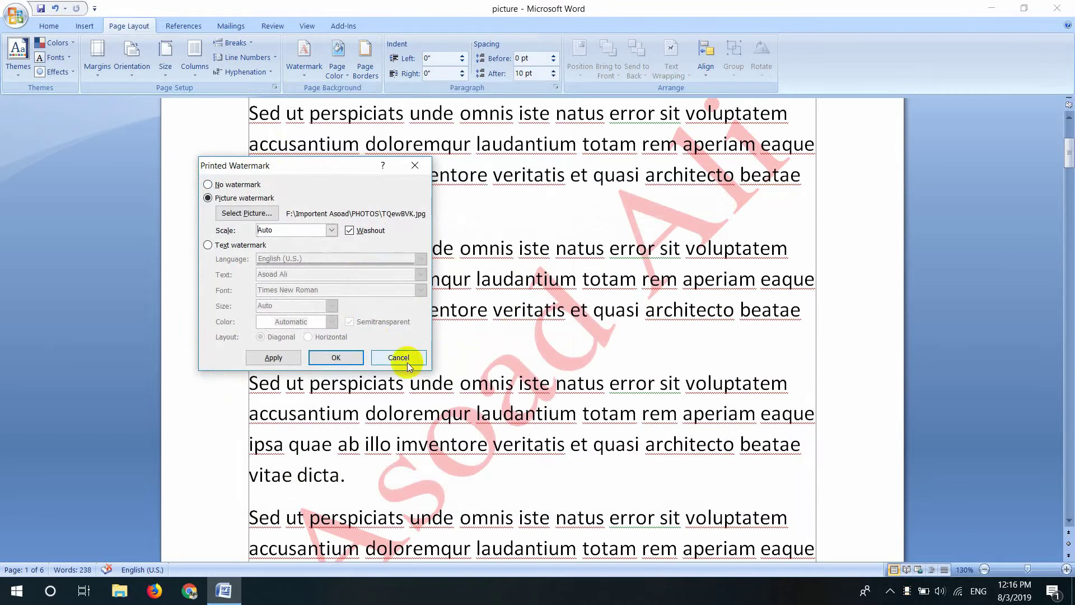
pyautogui.click(290, 359)
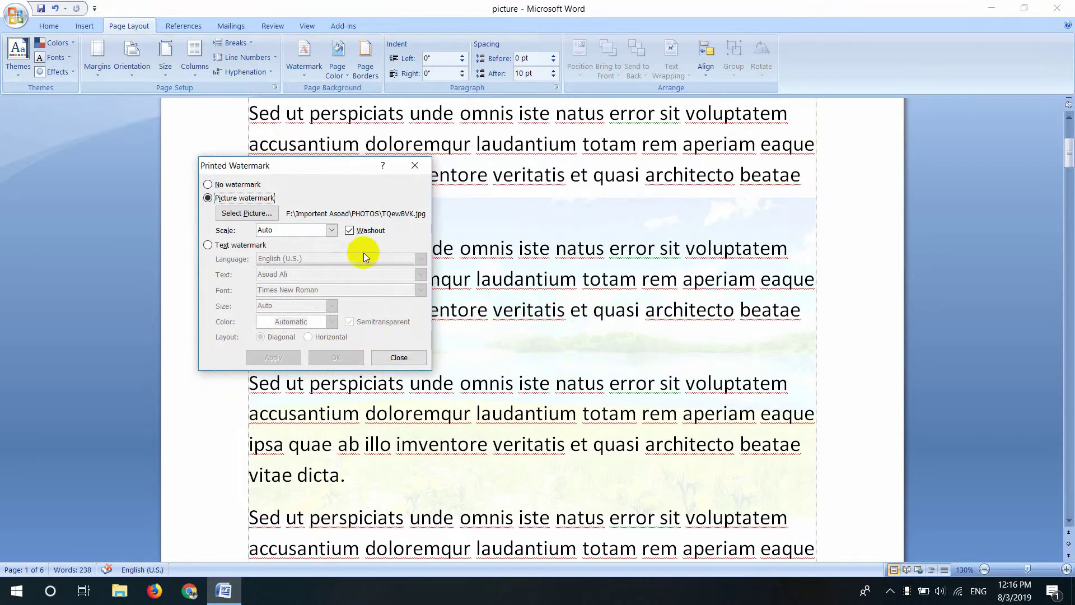
pyautogui.click(350, 230)
pyautogui.click(288, 359)
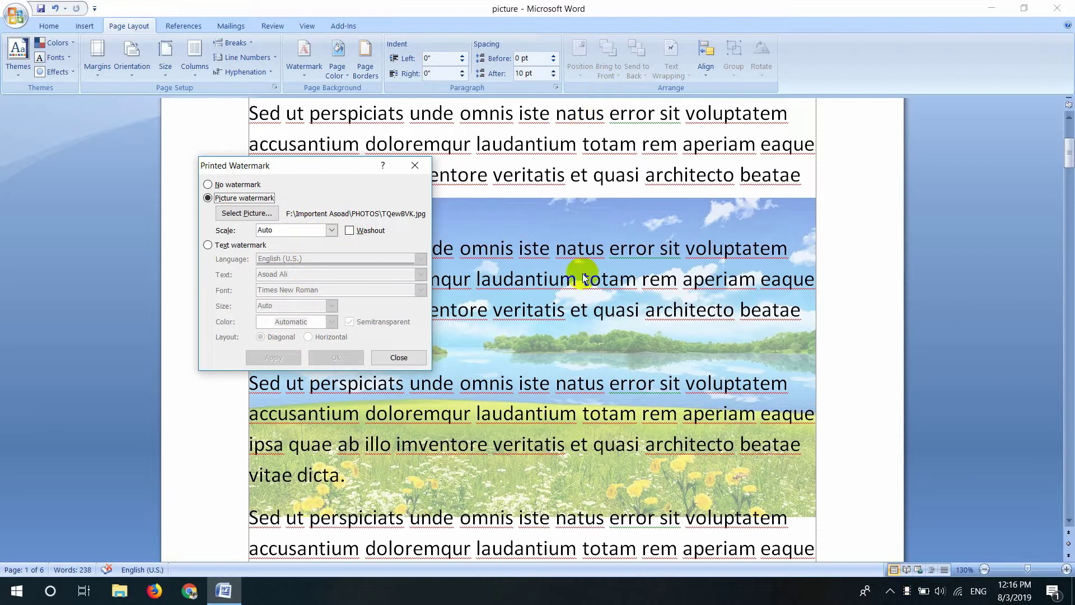
# Set the picture scale to 100%, briefly test Washout, and apply it without washout.
pyautogui.click(333, 230)
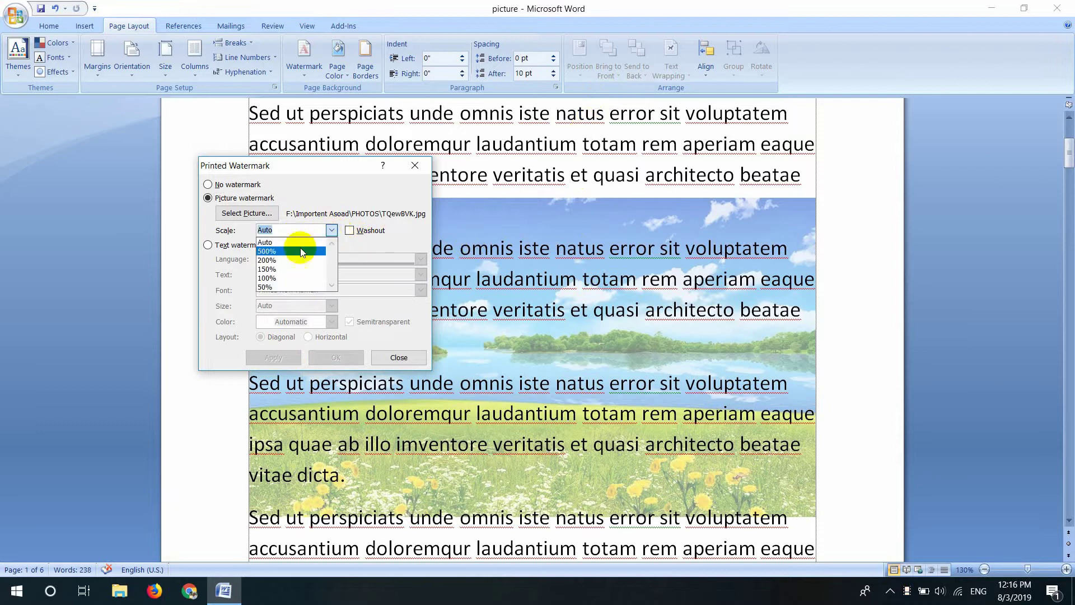
pyautogui.click(268, 278)
pyautogui.click(274, 357)
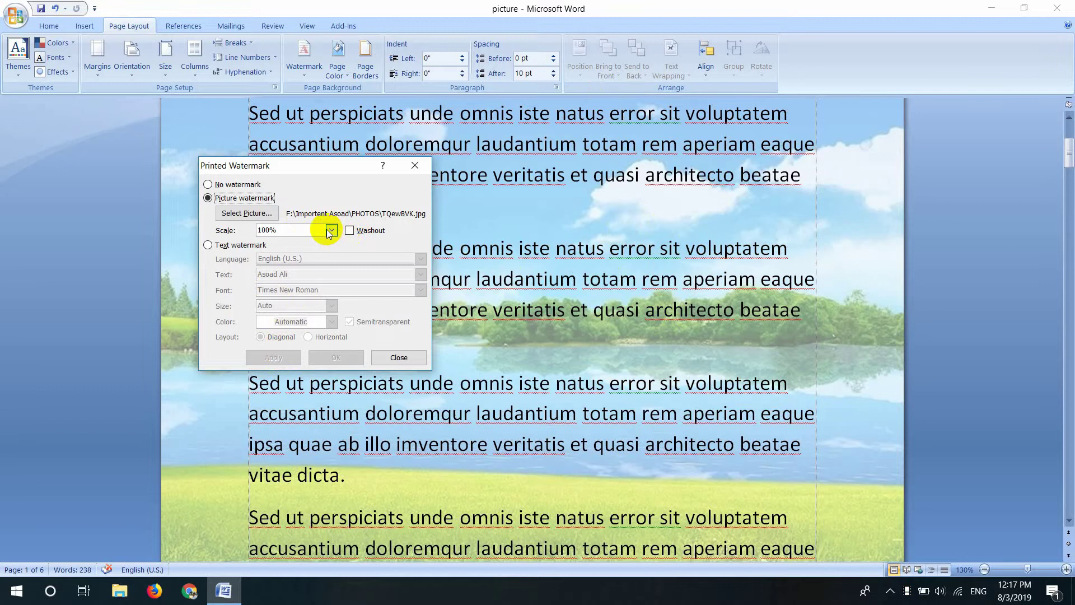
pyautogui.click(350, 230)
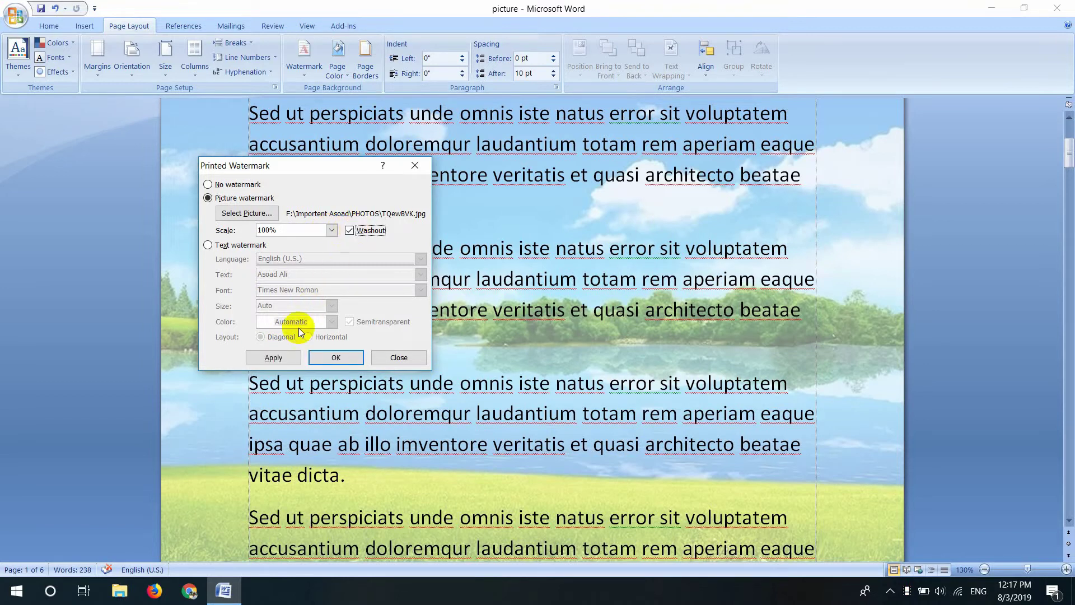
pyautogui.click(291, 357)
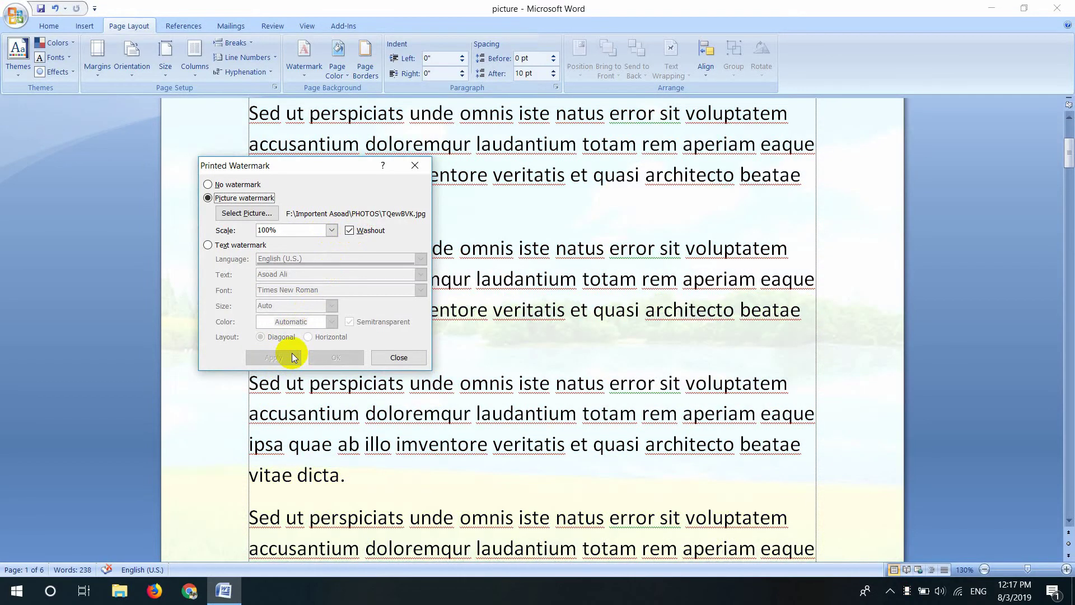
pyautogui.click(350, 231)
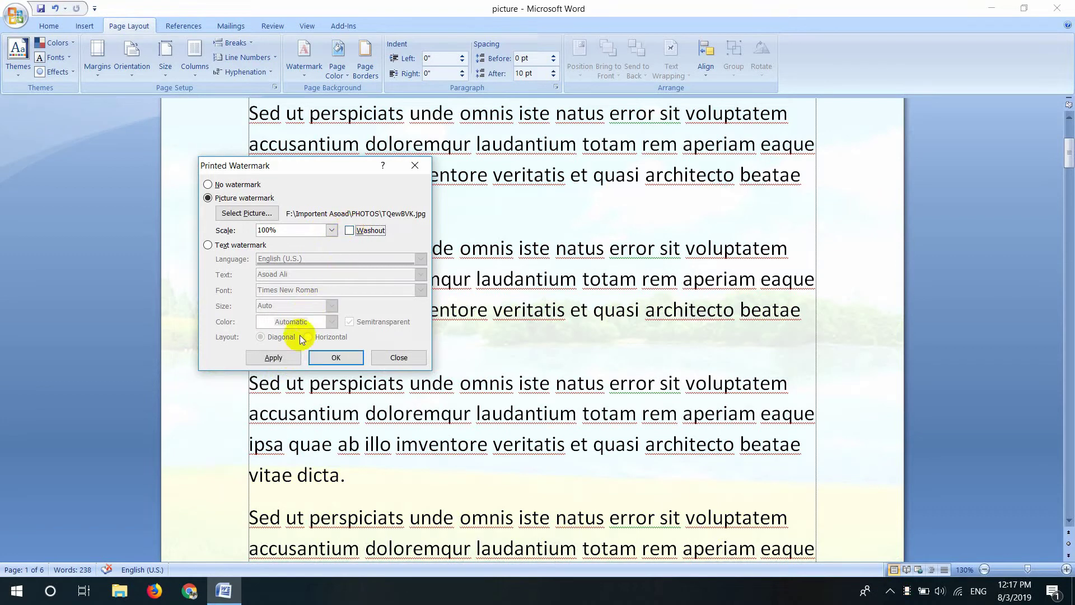
pyautogui.click(287, 359)
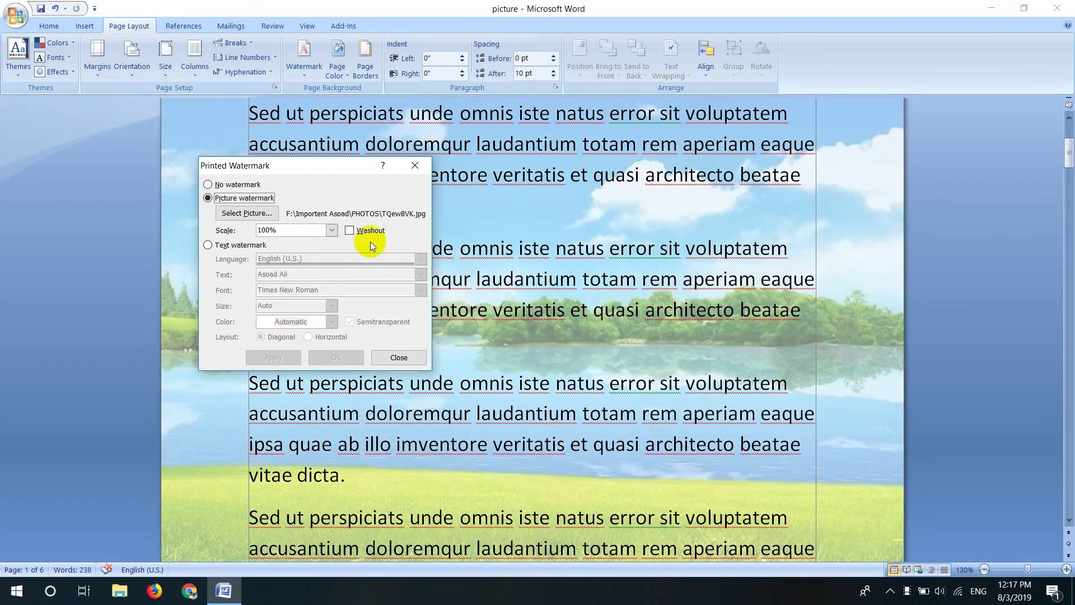
# Close the watermark dialog and scroll through the pages to view the landscape photo watermark.
pyautogui.click(381, 357)
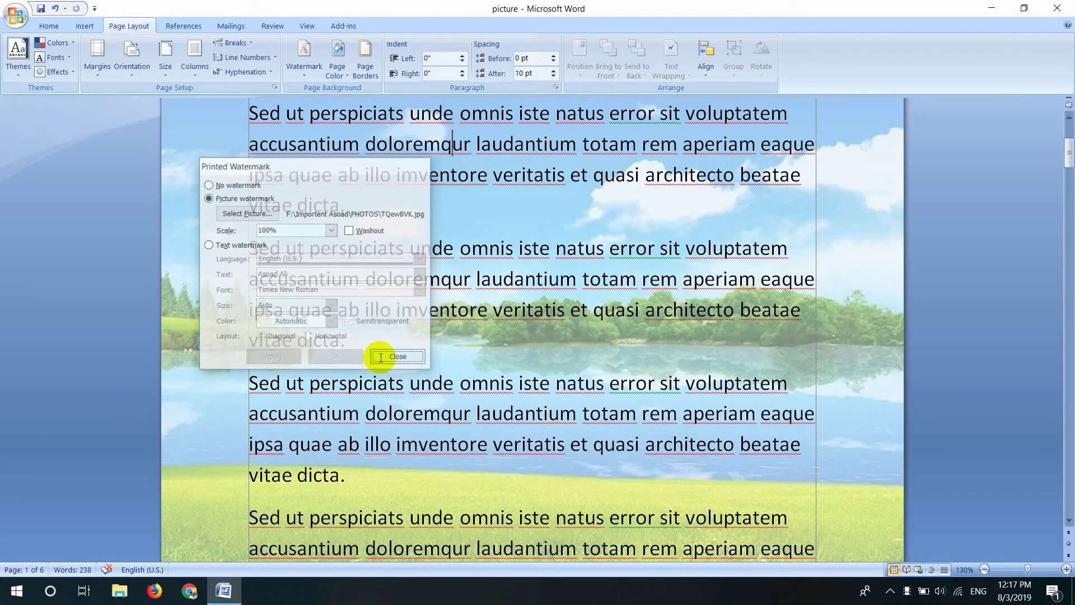
pyautogui.scroll(-5, 445, 356)
pyautogui.scroll(-5, 445, 355)
pyautogui.scroll(-5, 448, 359)
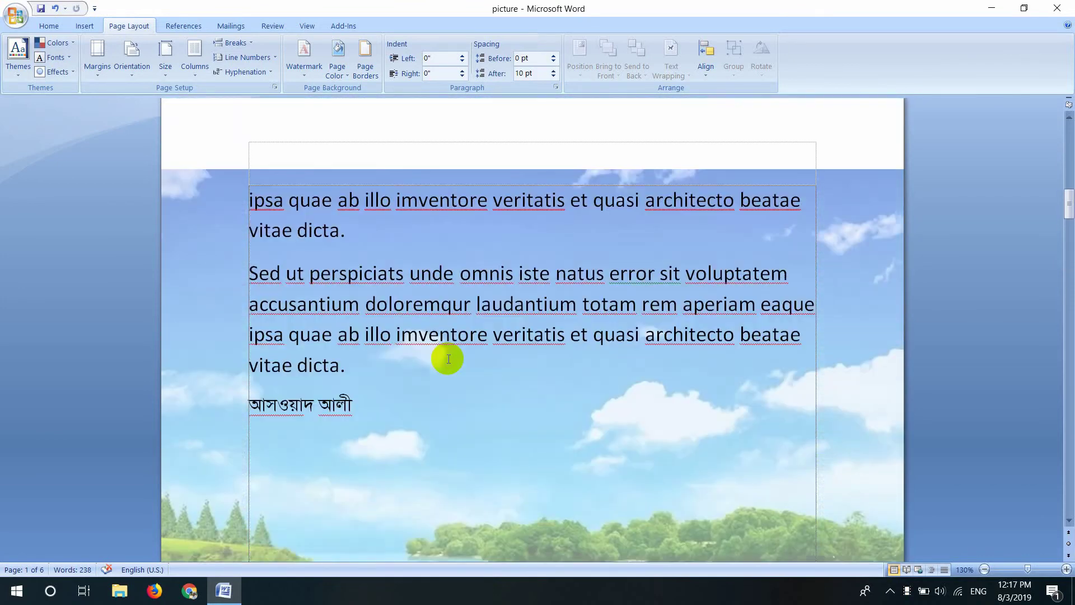
pyautogui.scroll(5, 448, 359)
pyautogui.scroll(2, 448, 359)
pyautogui.scroll(1, 448, 359)
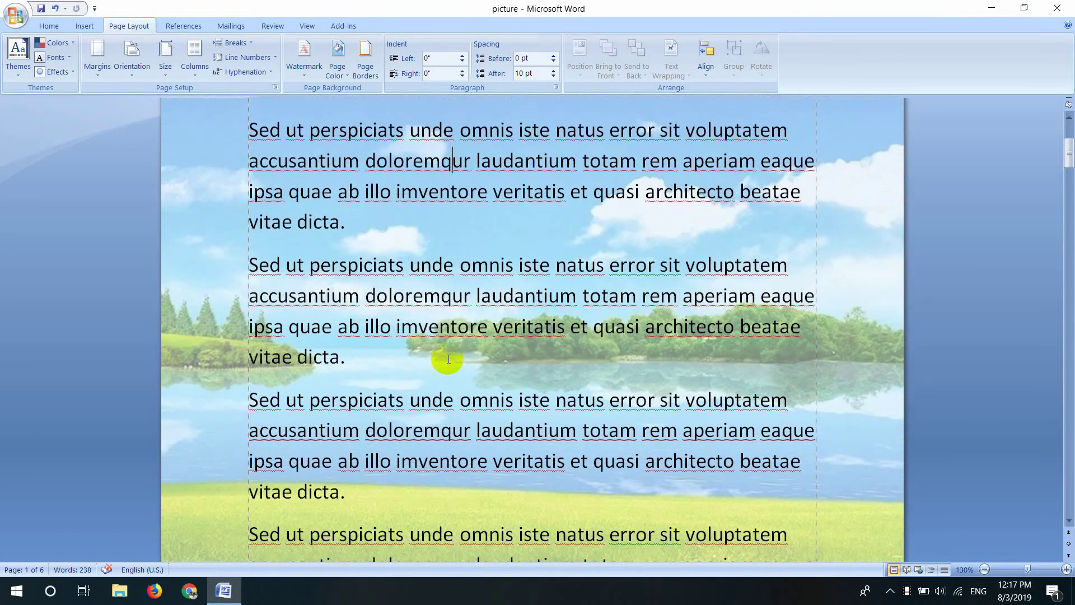
# Set the custom watermark to No watermark, apply it, and close the dialog.
pyautogui.click(304, 55)
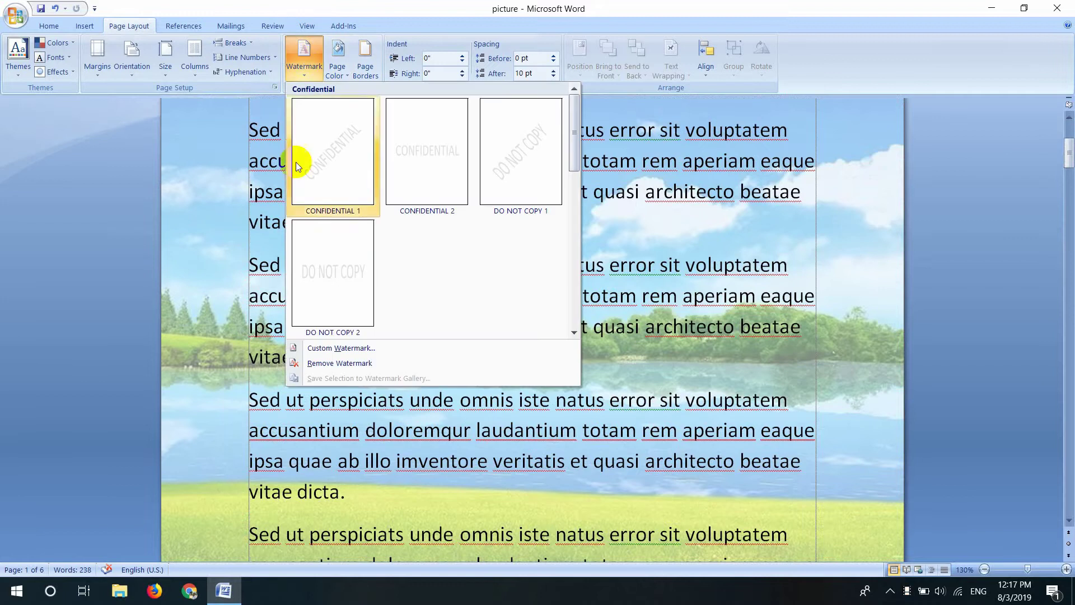
pyautogui.click(342, 347)
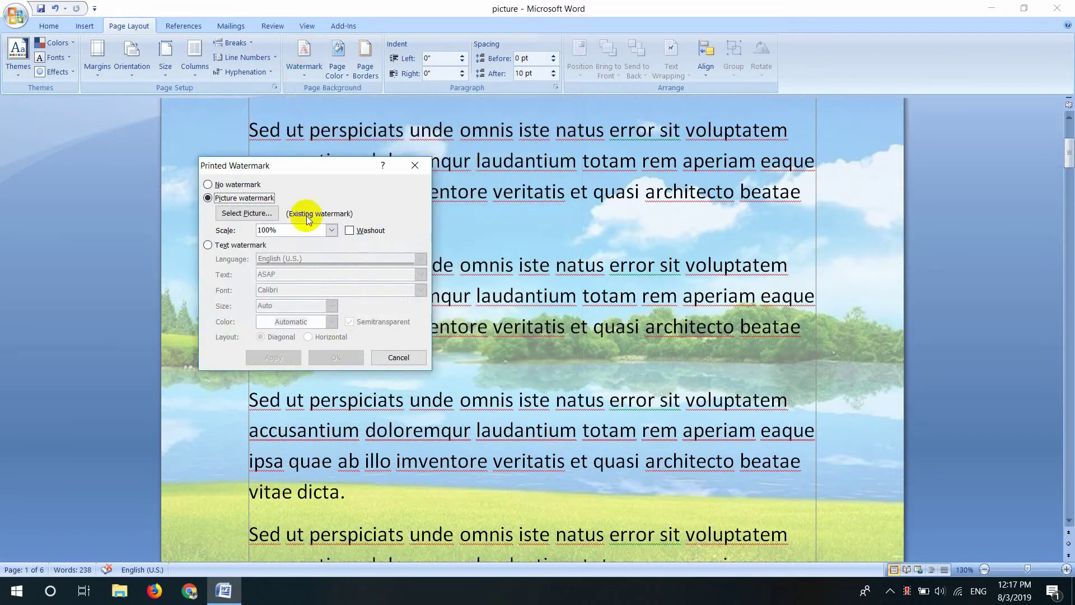
pyautogui.click(225, 186)
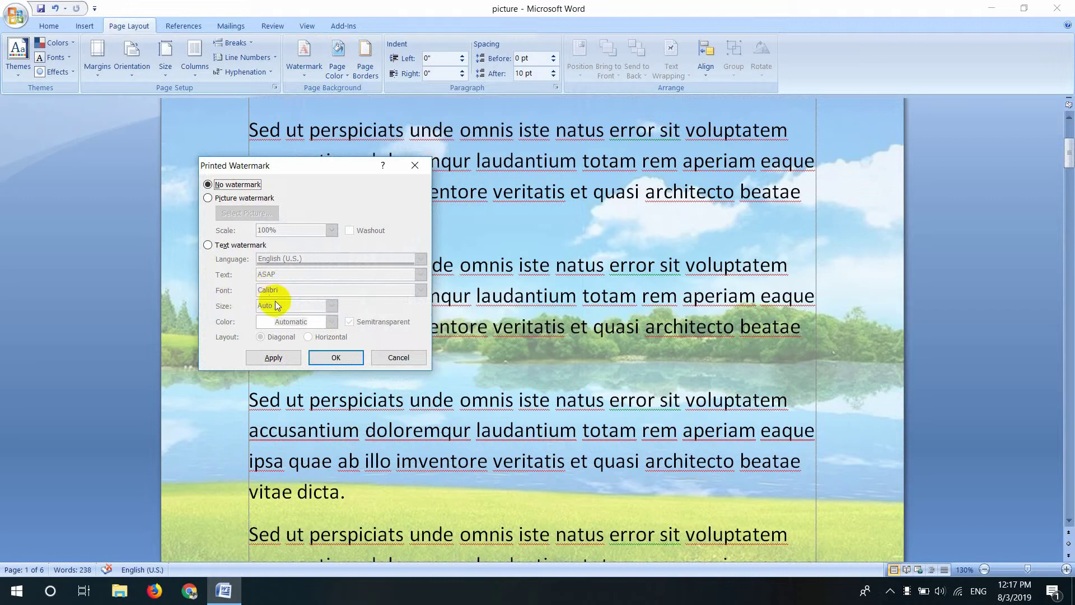
pyautogui.click(275, 357)
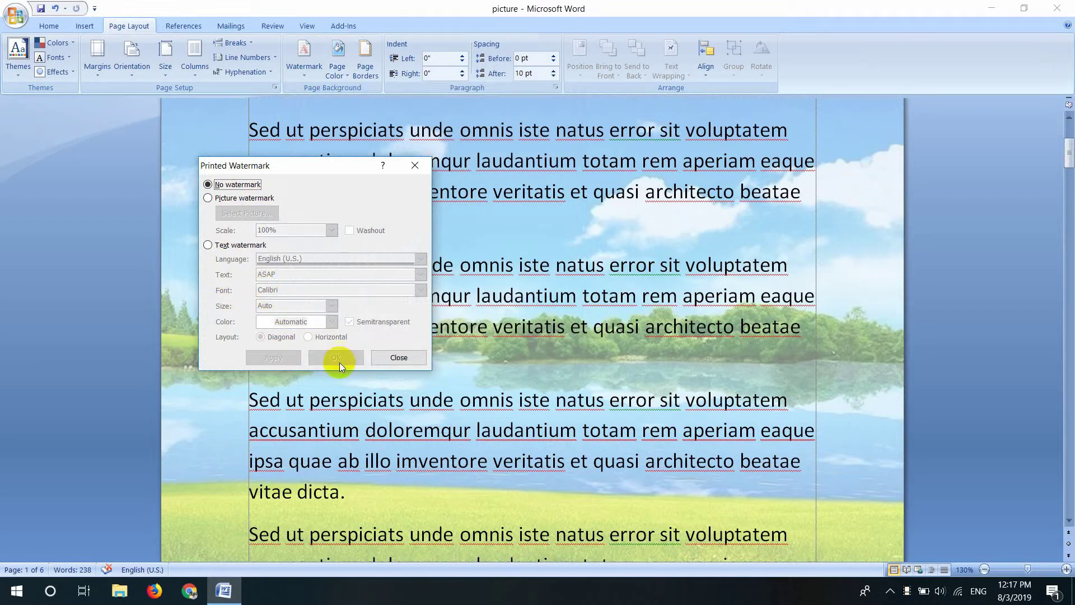
pyautogui.click(394, 356)
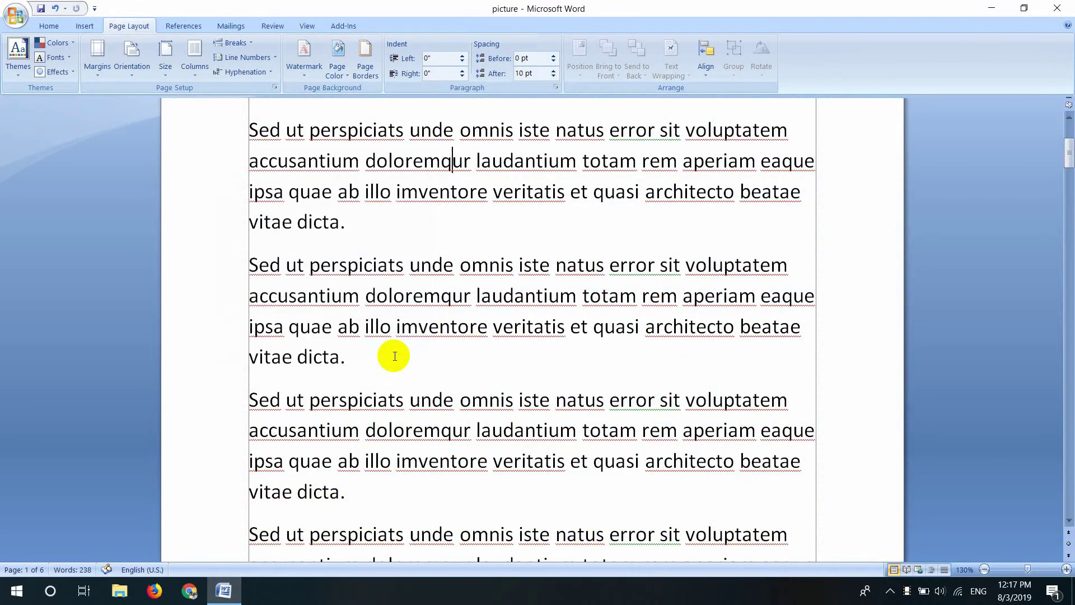
# Select the Bengali name line on page 2 and open Custom Watermark.
pyautogui.scroll(-3, 395, 356)
pyautogui.scroll(-2, 395, 356)
pyautogui.scroll(-4, 392, 355)
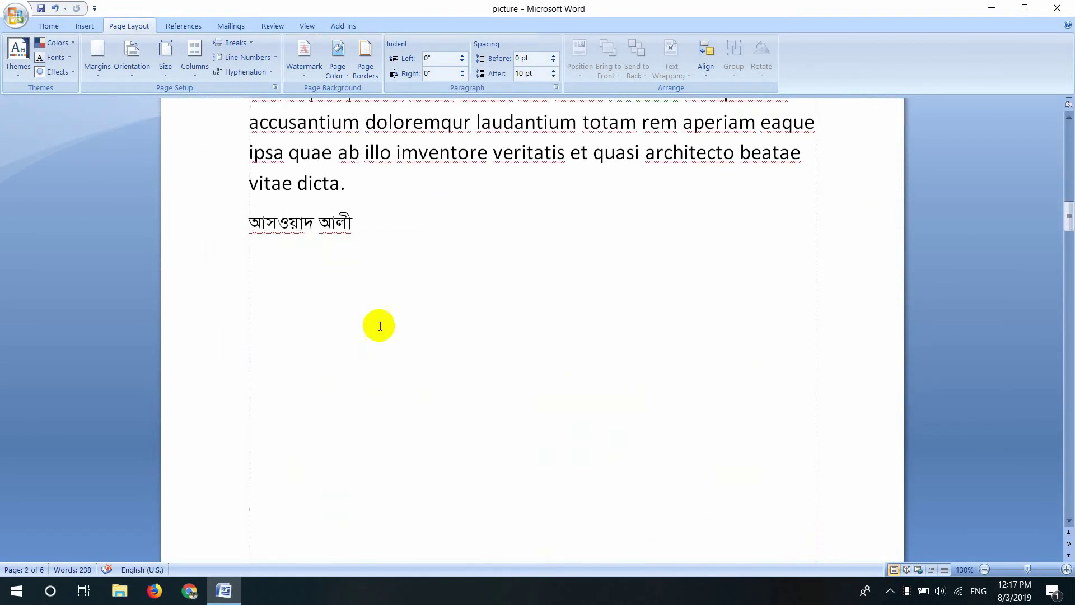
pyautogui.moveTo(355, 223); pyautogui.dragTo(269, 223)
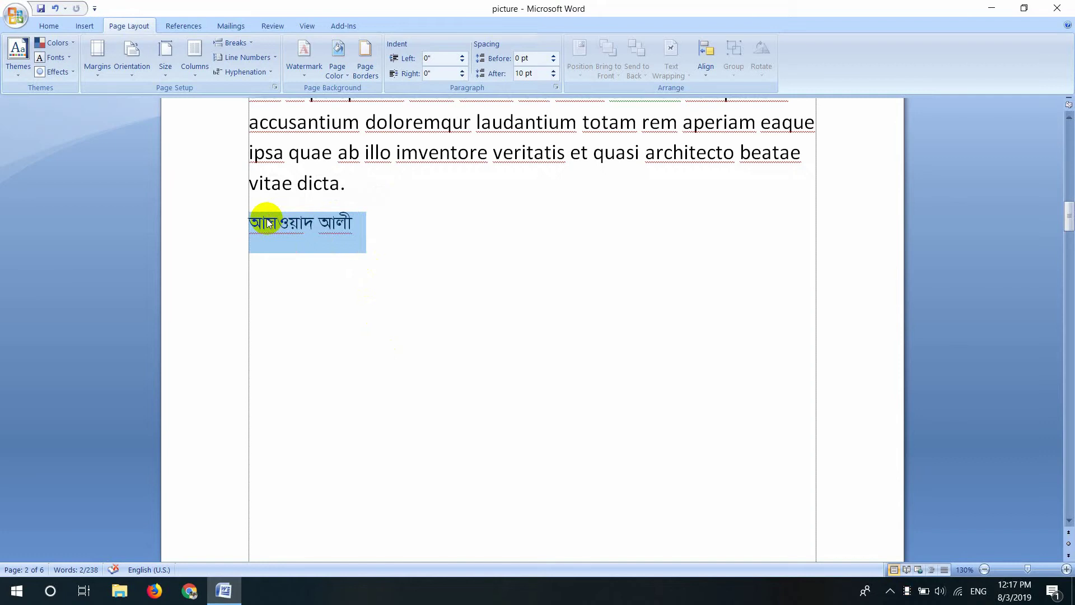
pyautogui.click(300, 76)
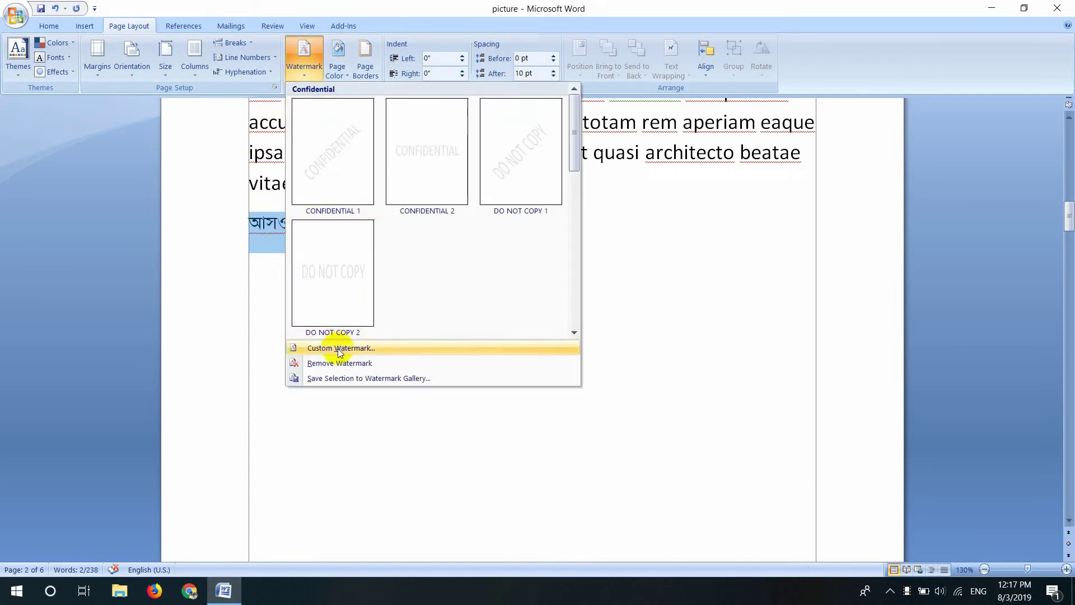
pyautogui.click(338, 350)
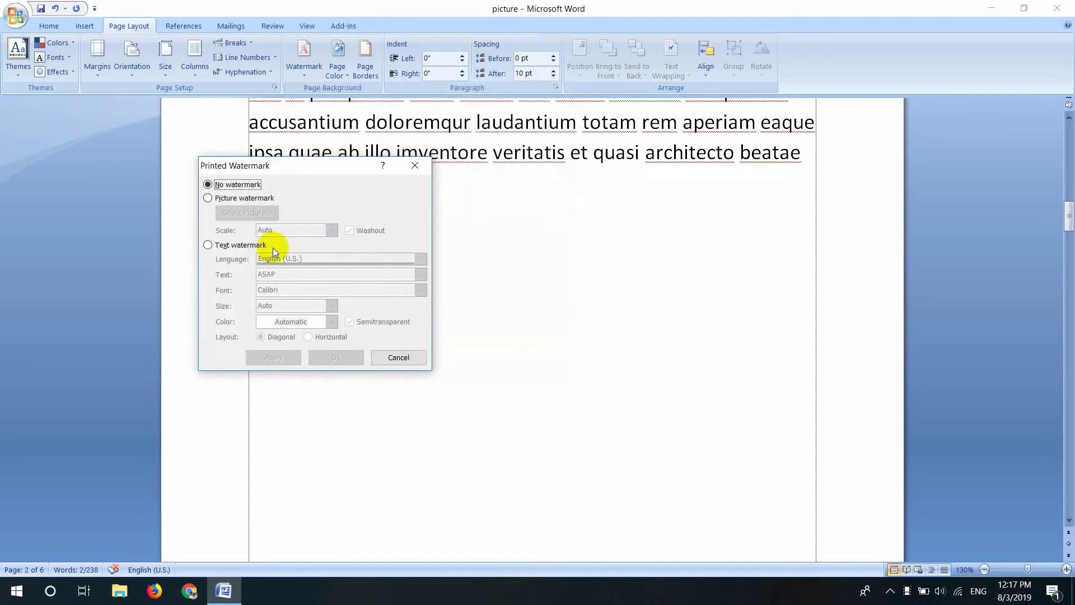
# Set a text watermark with the Bengali name in SutonnyMJ font, colored red.
pyautogui.click(269, 246)
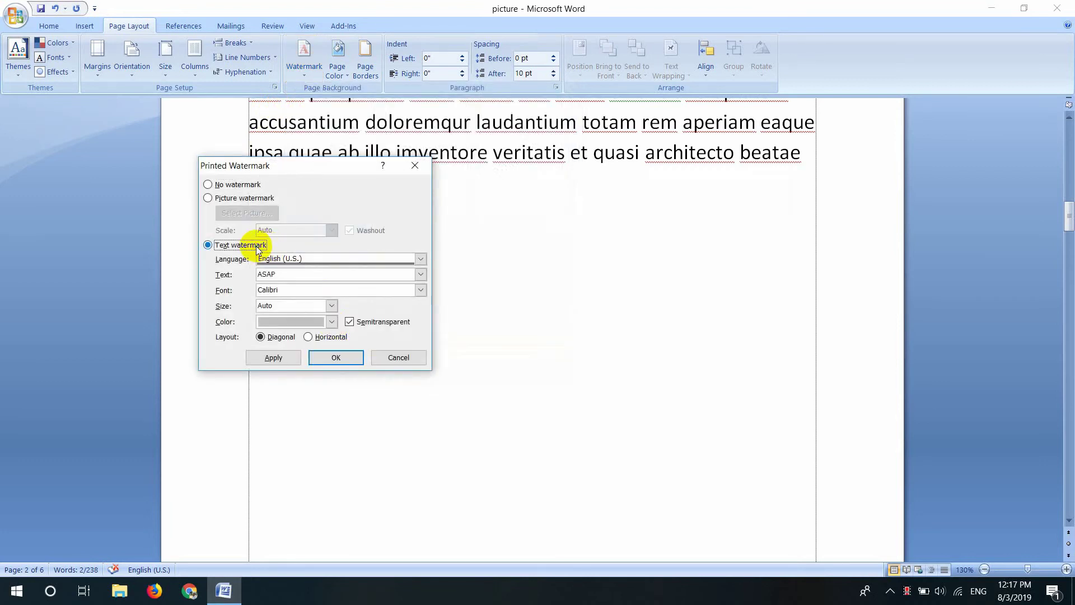
pyautogui.doubleClick(282, 272)
pyautogui.write('AvmIqv` Avjx')
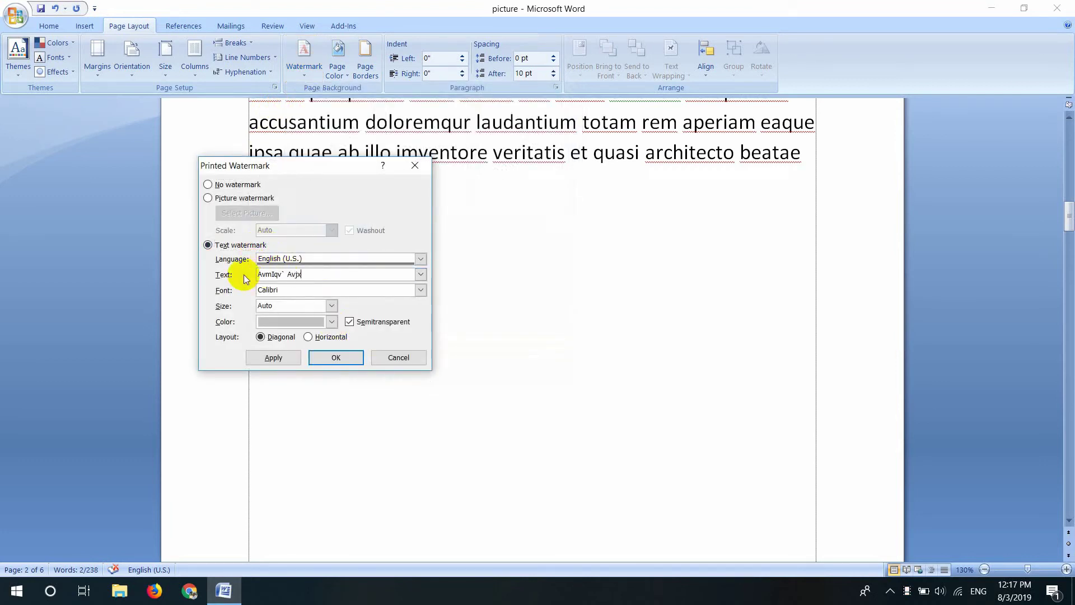
pyautogui.click(421, 290)
pyautogui.write('su')
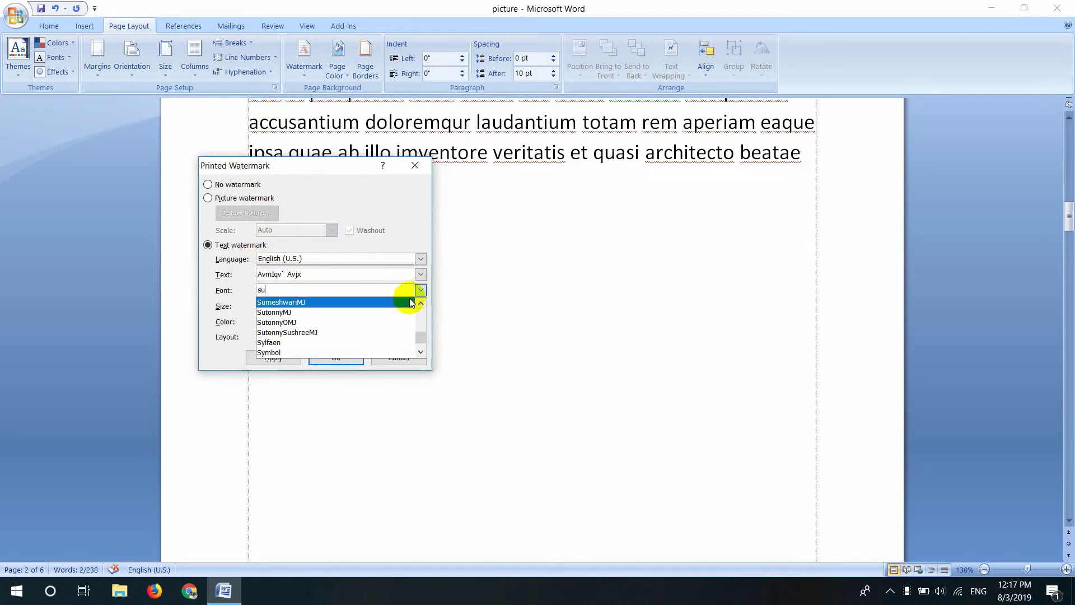
pyautogui.click(380, 312)
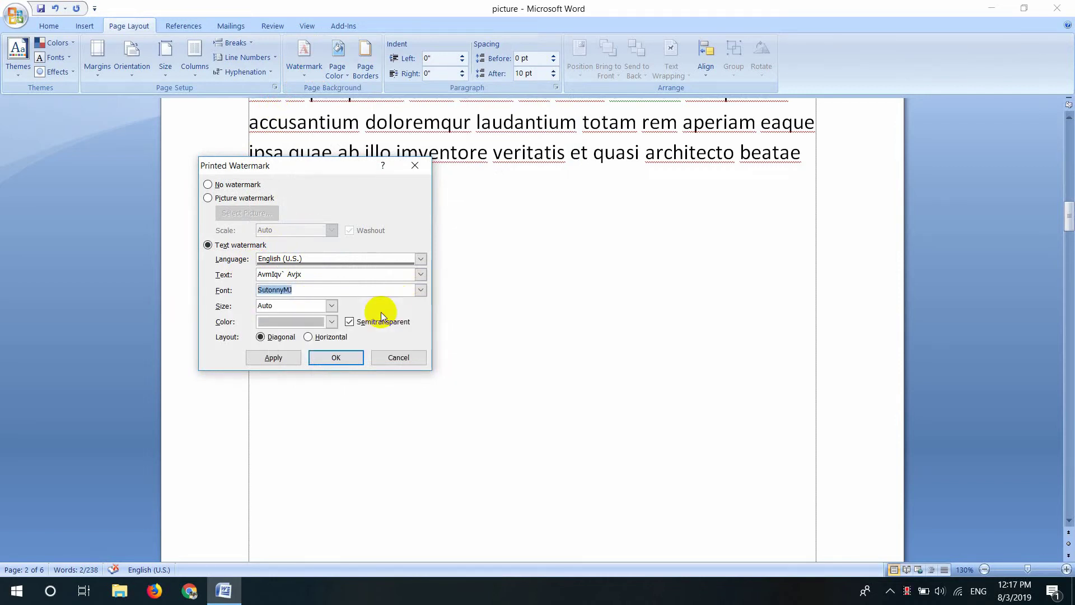
pyautogui.click(332, 322)
pyautogui.click(277, 437)
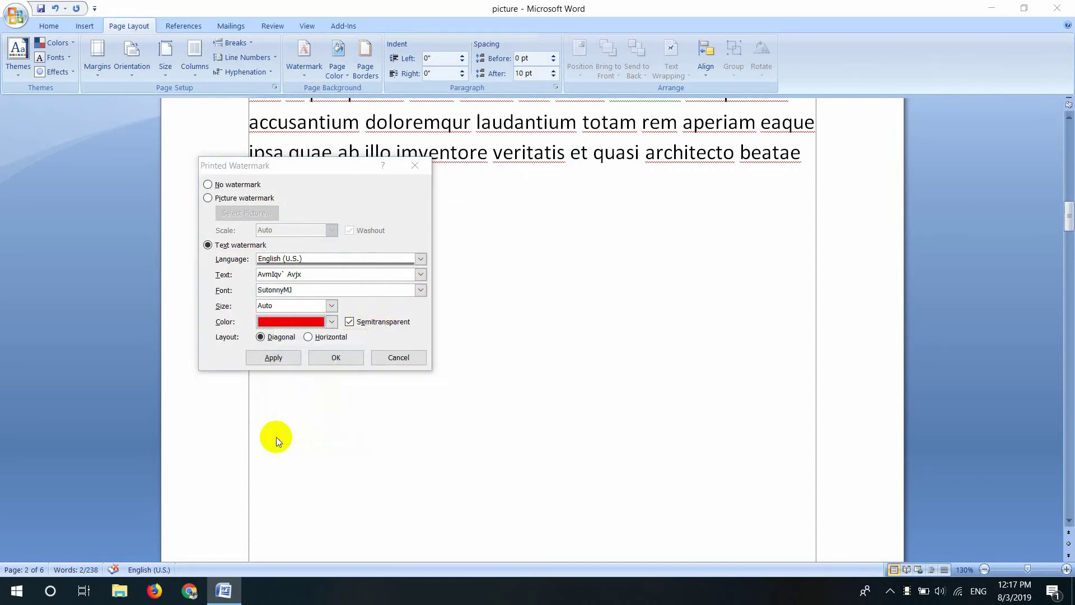
# Apply the SutonnyMJ watermark, test horizontal, then settle on opaque diagonal and close.
pyautogui.click(278, 359)
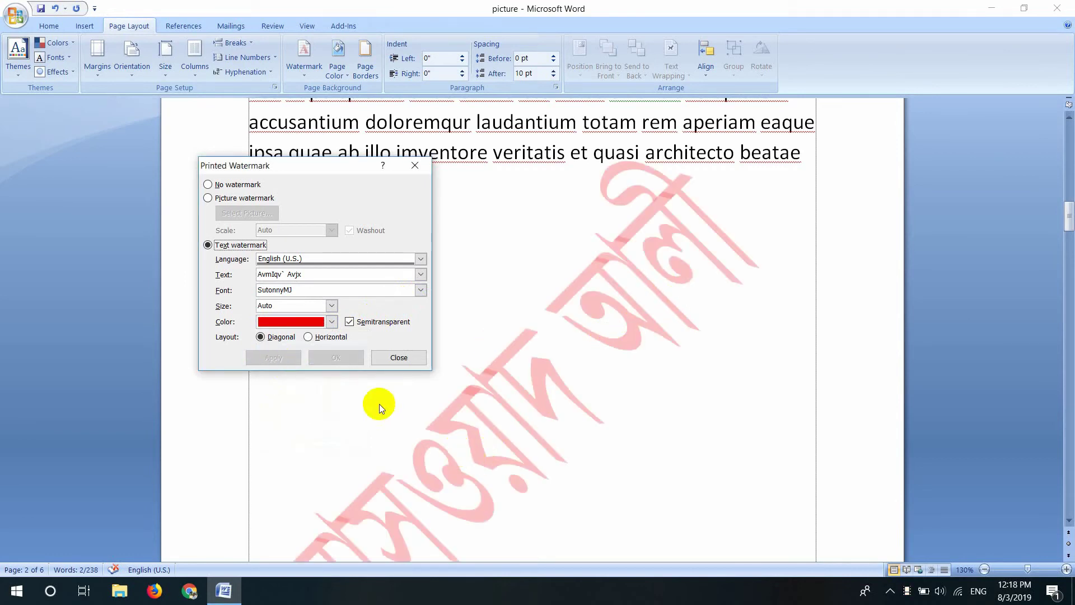
pyautogui.click(334, 337)
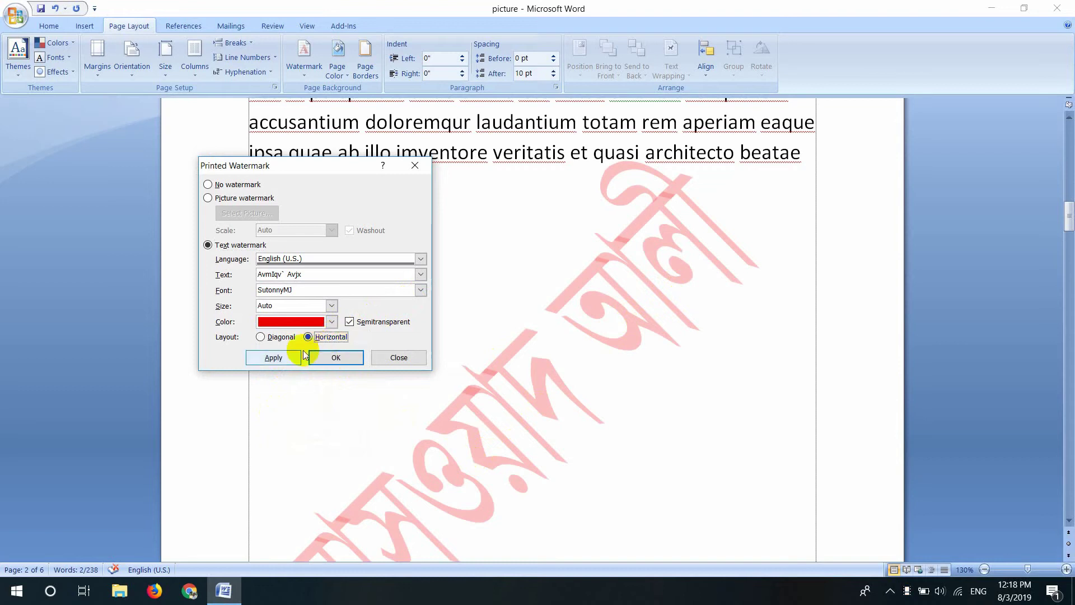
pyautogui.click(277, 358)
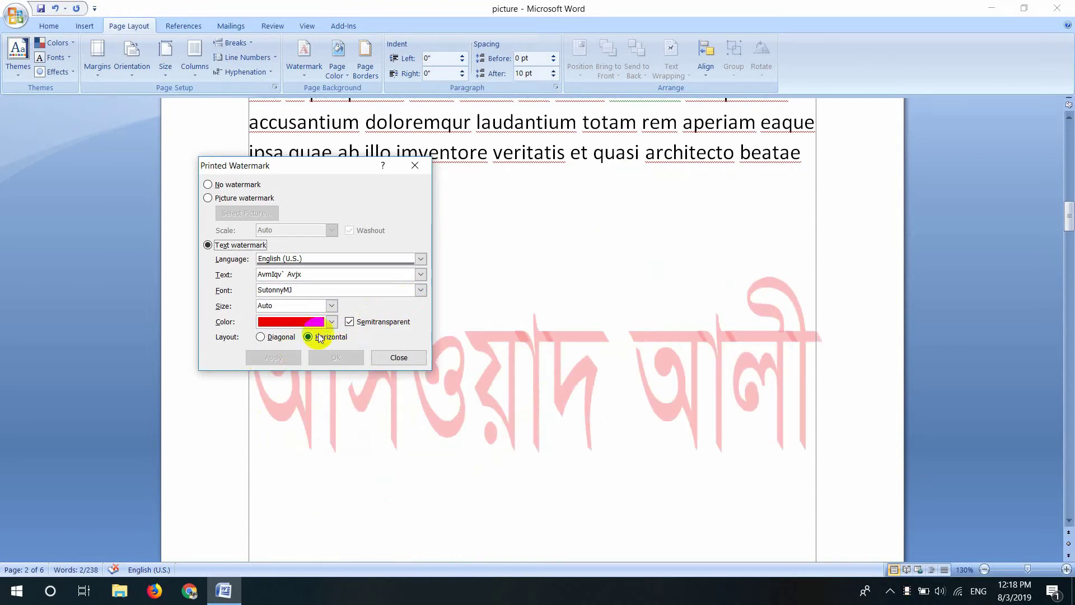
pyautogui.click(350, 322)
pyautogui.click(269, 358)
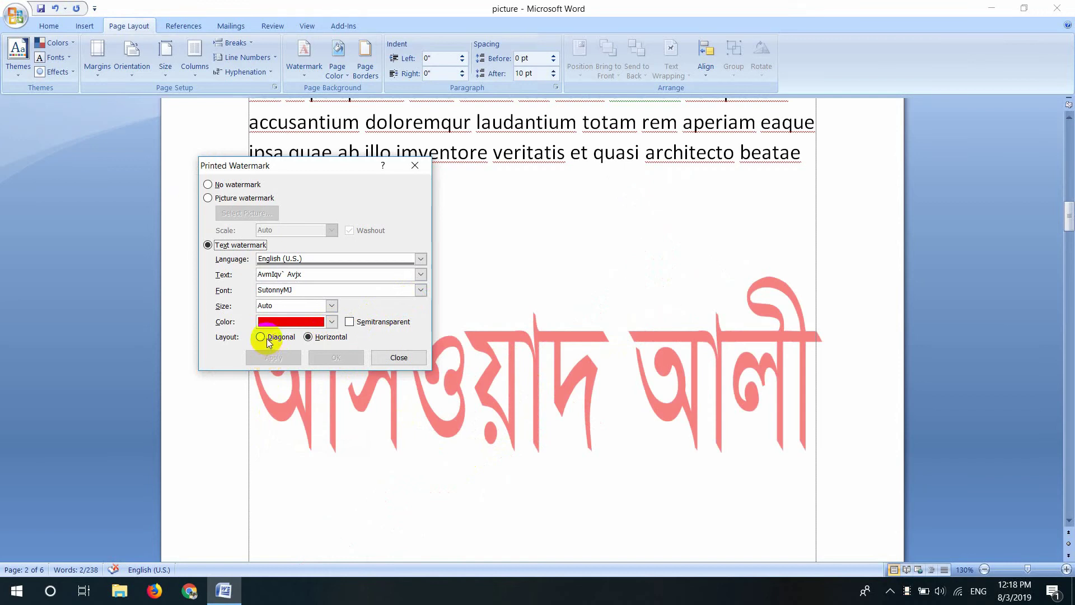
pyautogui.click(261, 337)
pyautogui.click(272, 356)
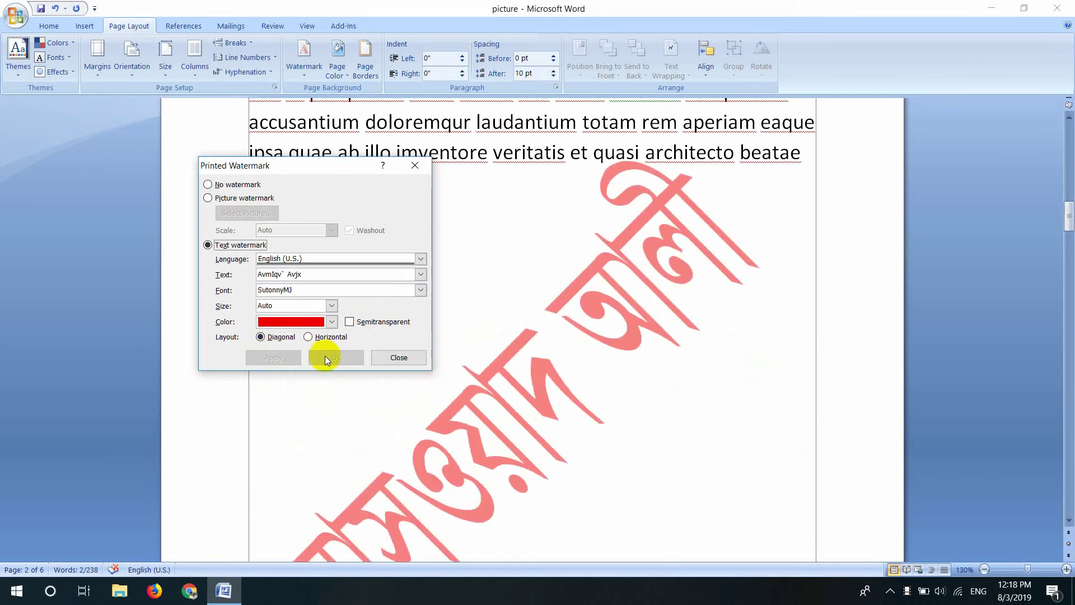
pyautogui.click(408, 359)
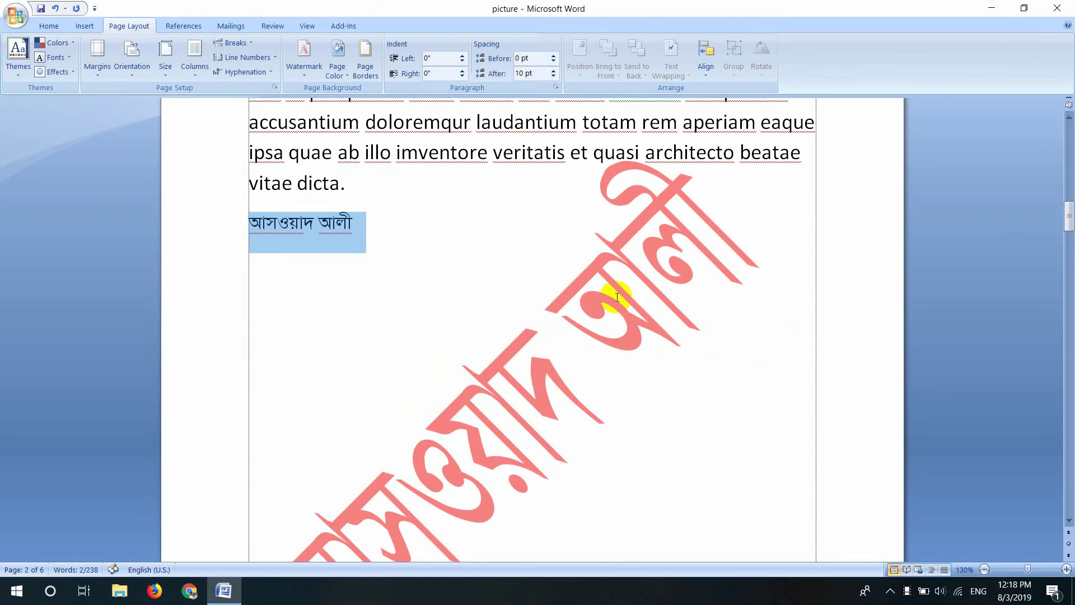
# Scroll through the pages, then choose Remove Watermark from the Watermark menu.
pyautogui.scroll(3, 612, 295)
pyautogui.scroll(-1, 617, 297)
pyautogui.scroll(-4, 617, 297)
pyautogui.scroll(-5, 617, 297)
pyautogui.scroll(-5, 618, 296)
pyautogui.scroll(-5, 618, 297)
pyautogui.scroll(-5, 617, 297)
pyautogui.scroll(-5, 617, 297)
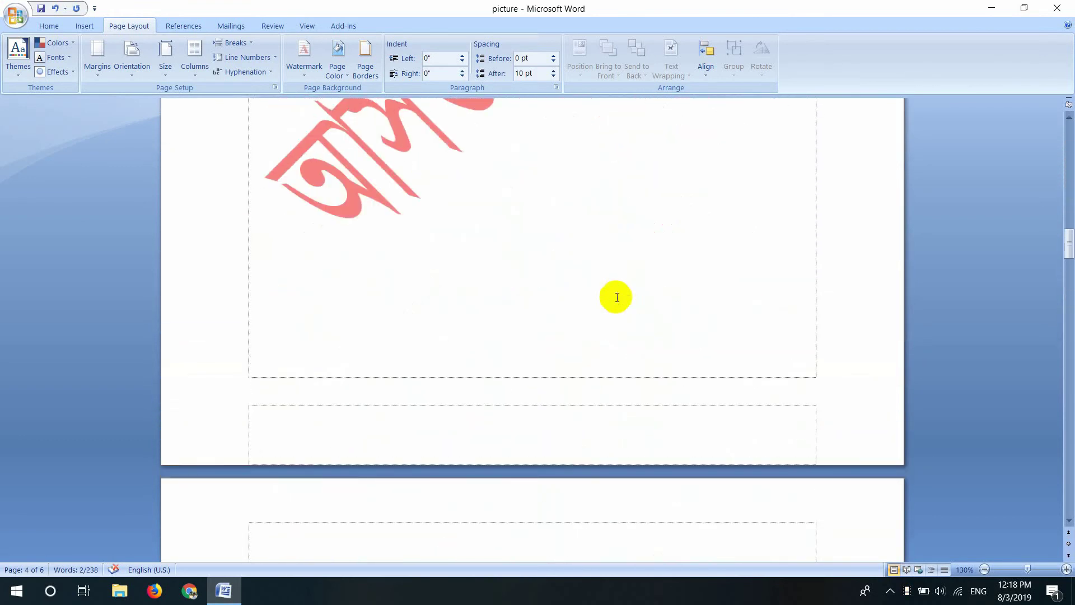
pyautogui.click(300, 55)
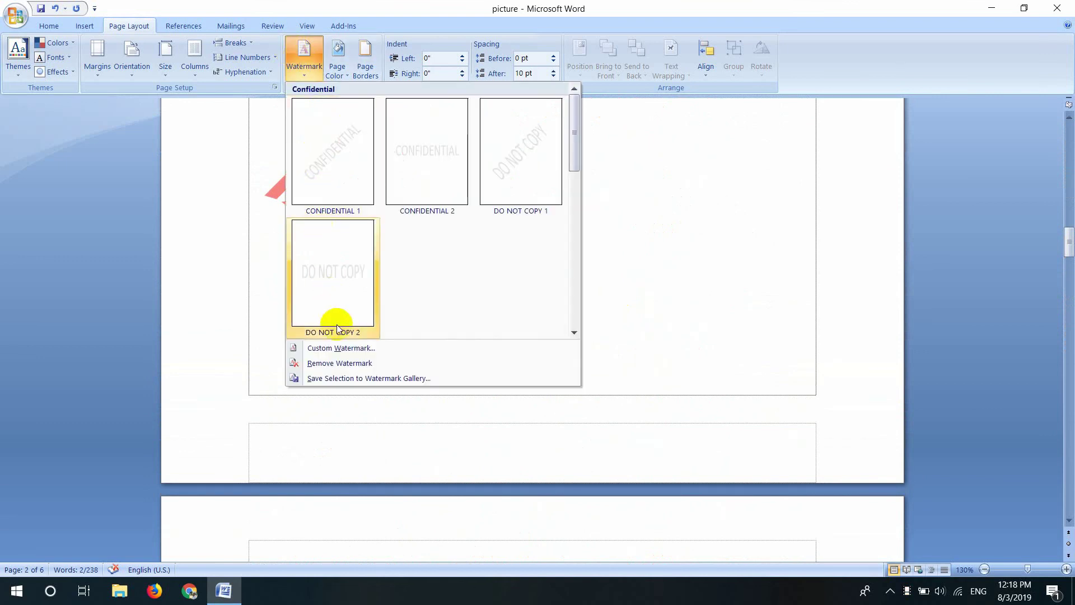
pyautogui.click(341, 362)
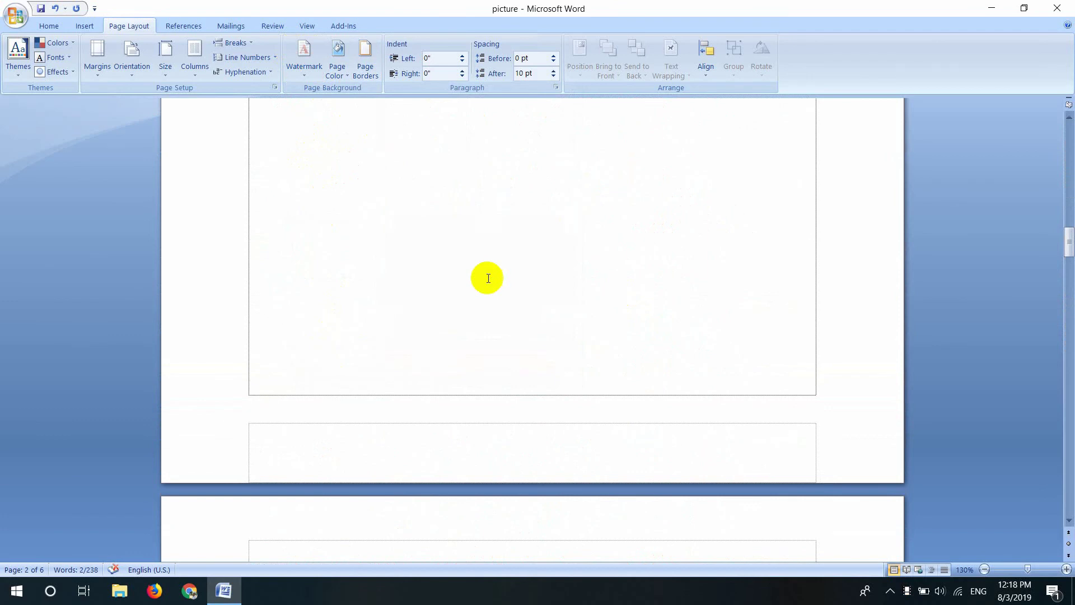
pyautogui.scroll(10, 521, 267)
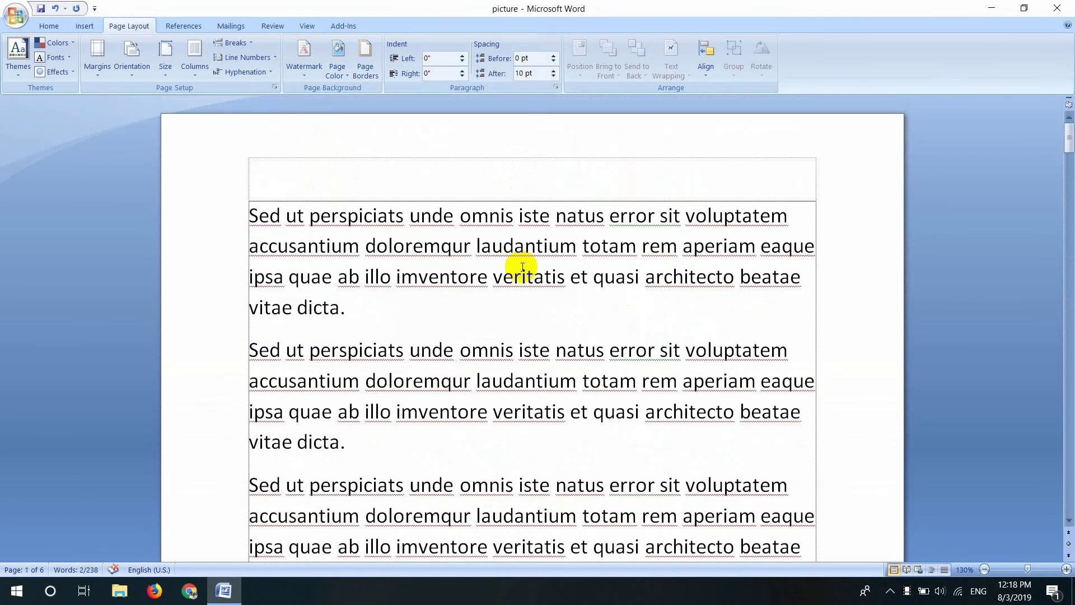